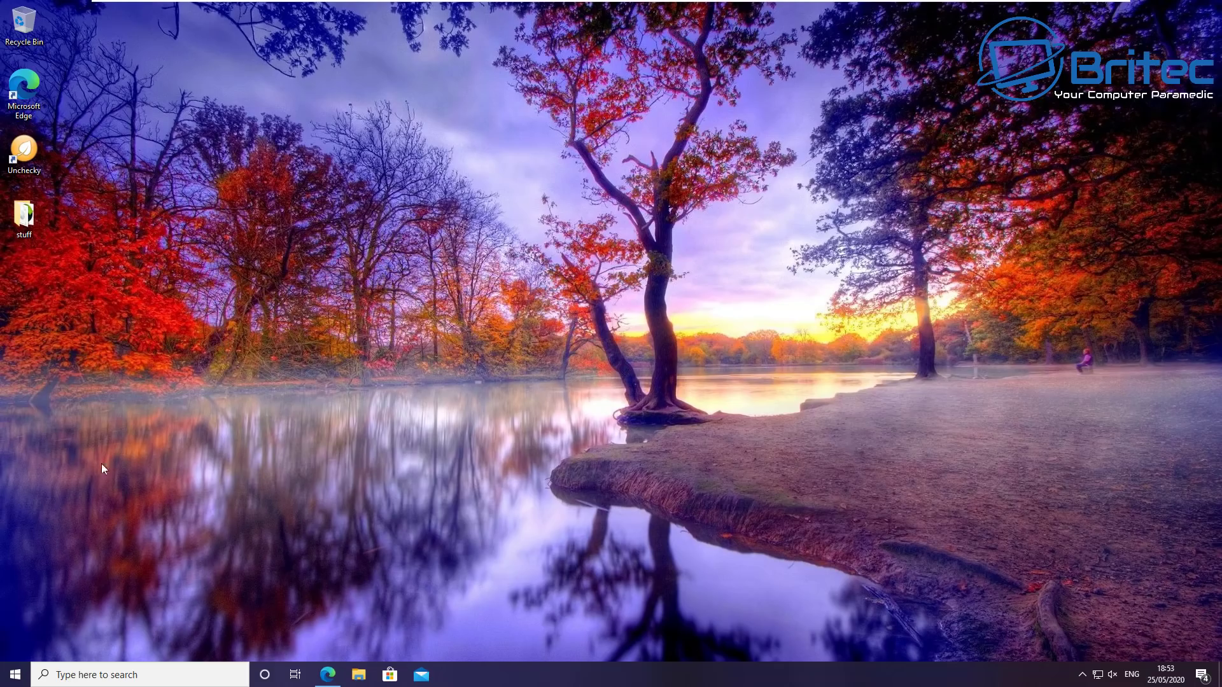
Step: Review Windows Security's Virus & threat protection page via Settings > Update & Security, then close both windows
left_click(13, 676)
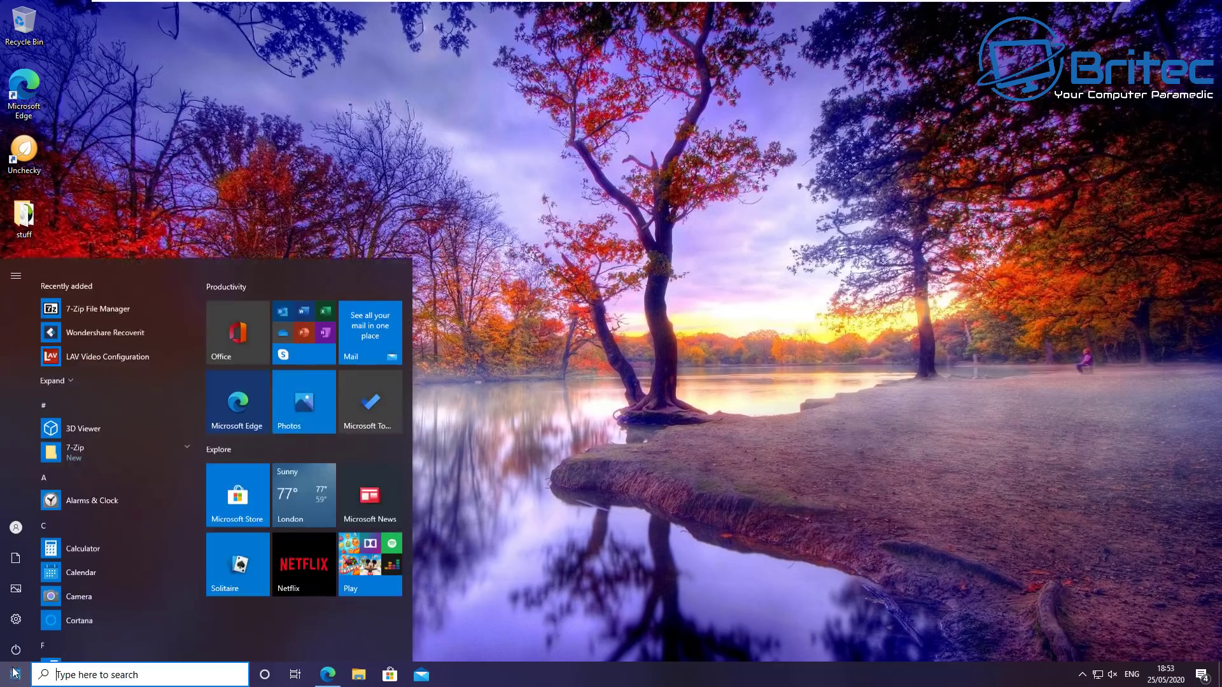
left_click(13, 613)
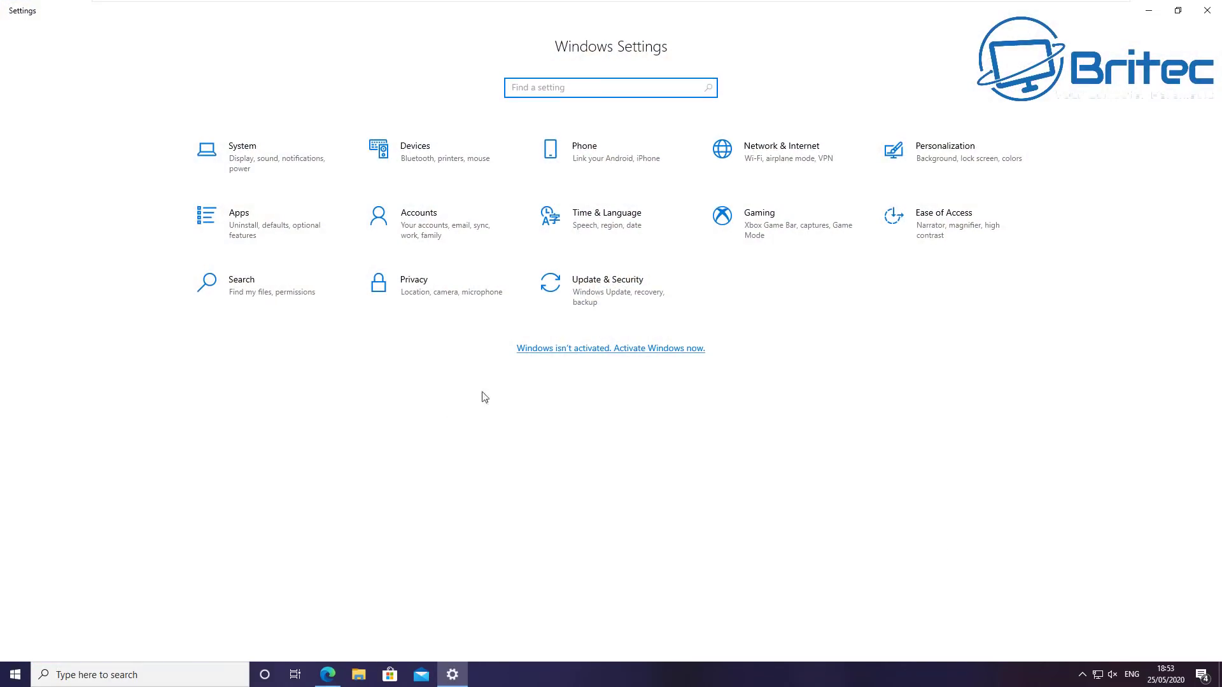
left_click(571, 308)
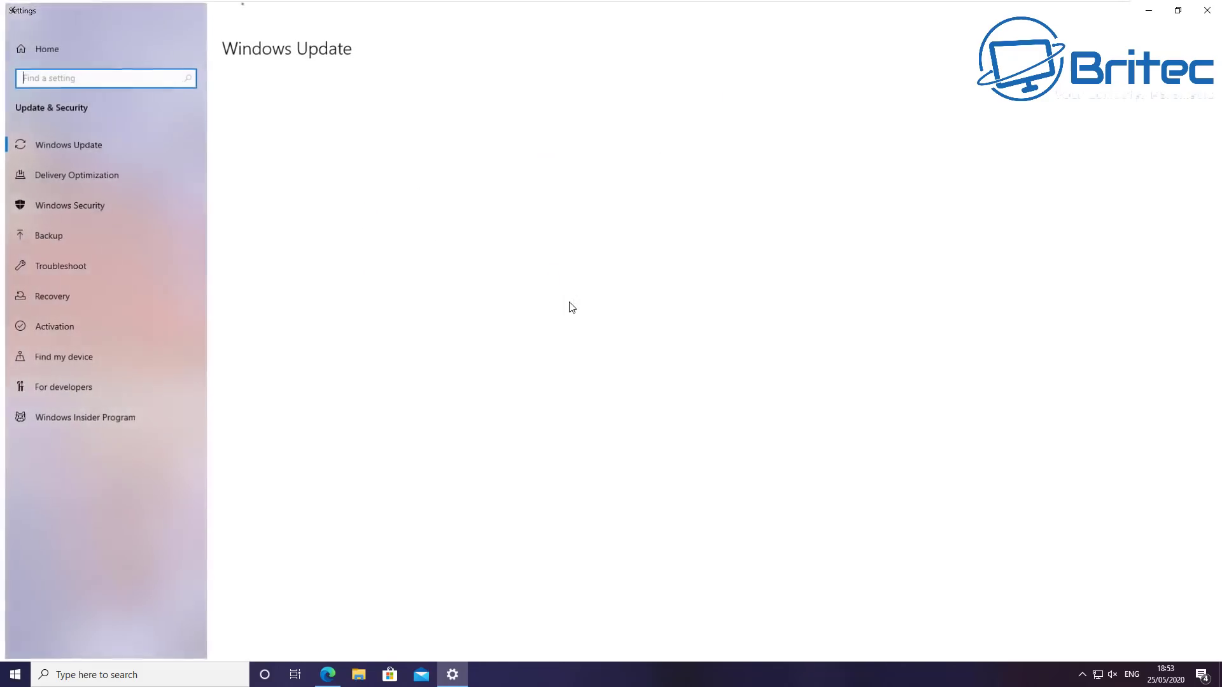
left_click(78, 209)
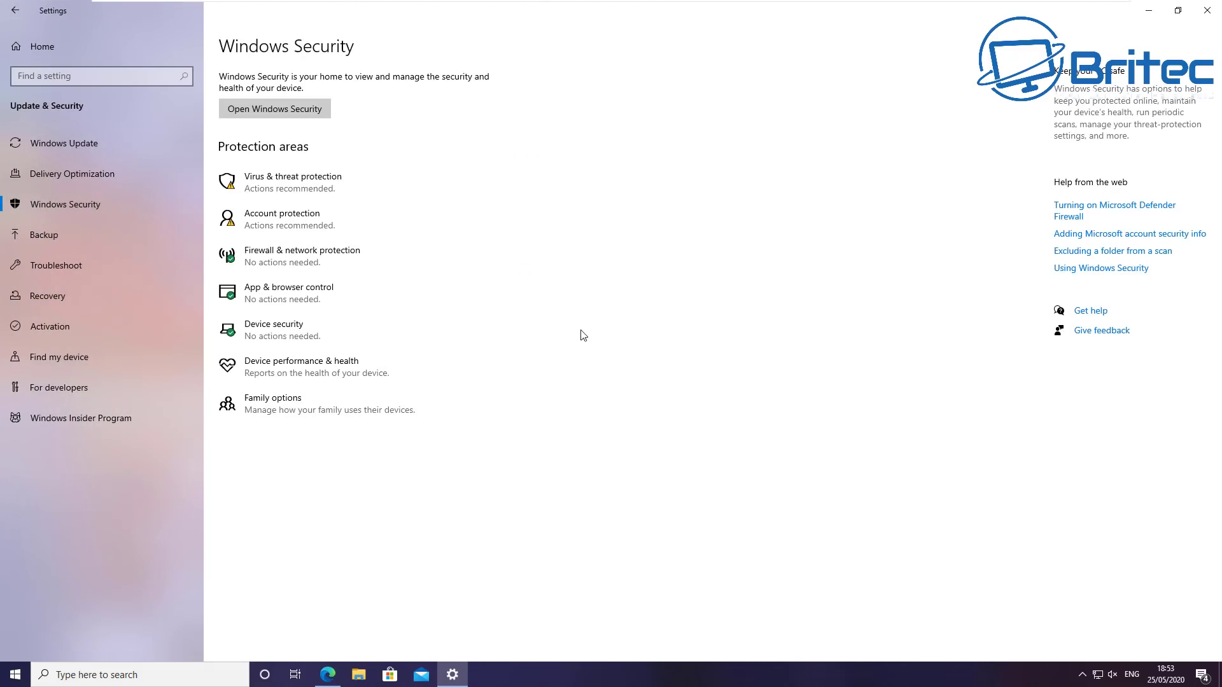
left_click(288, 185)
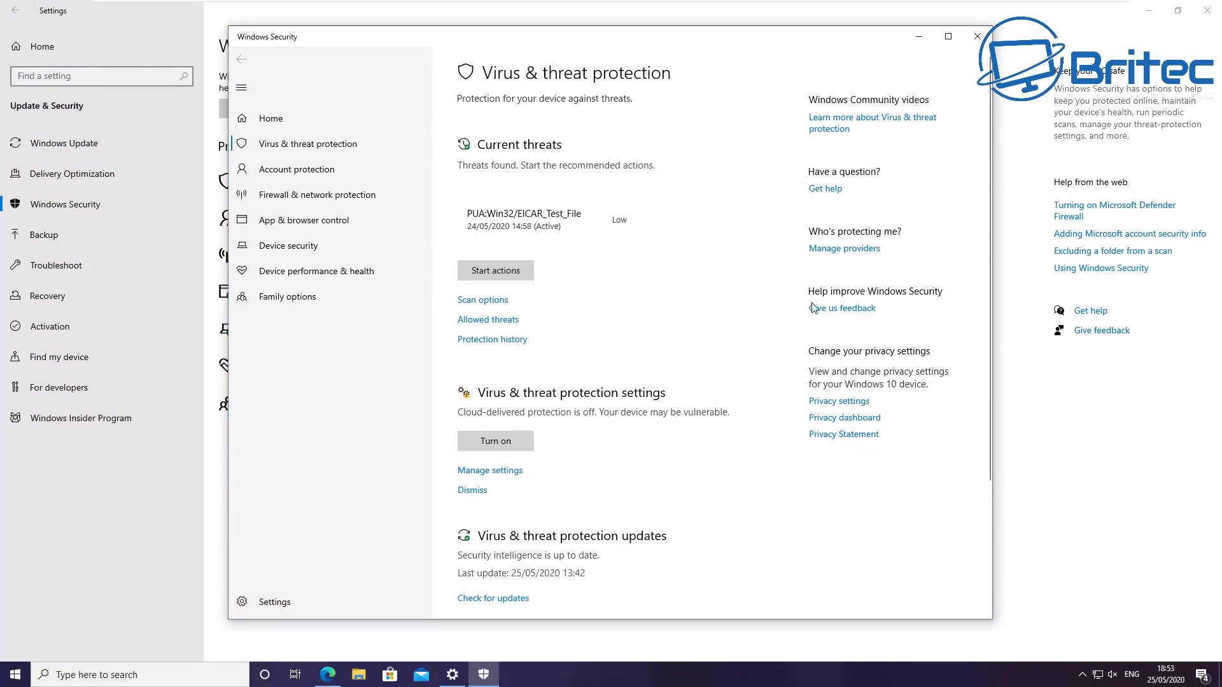
scroll(814, 309, "down", 3)
left_click(978, 36)
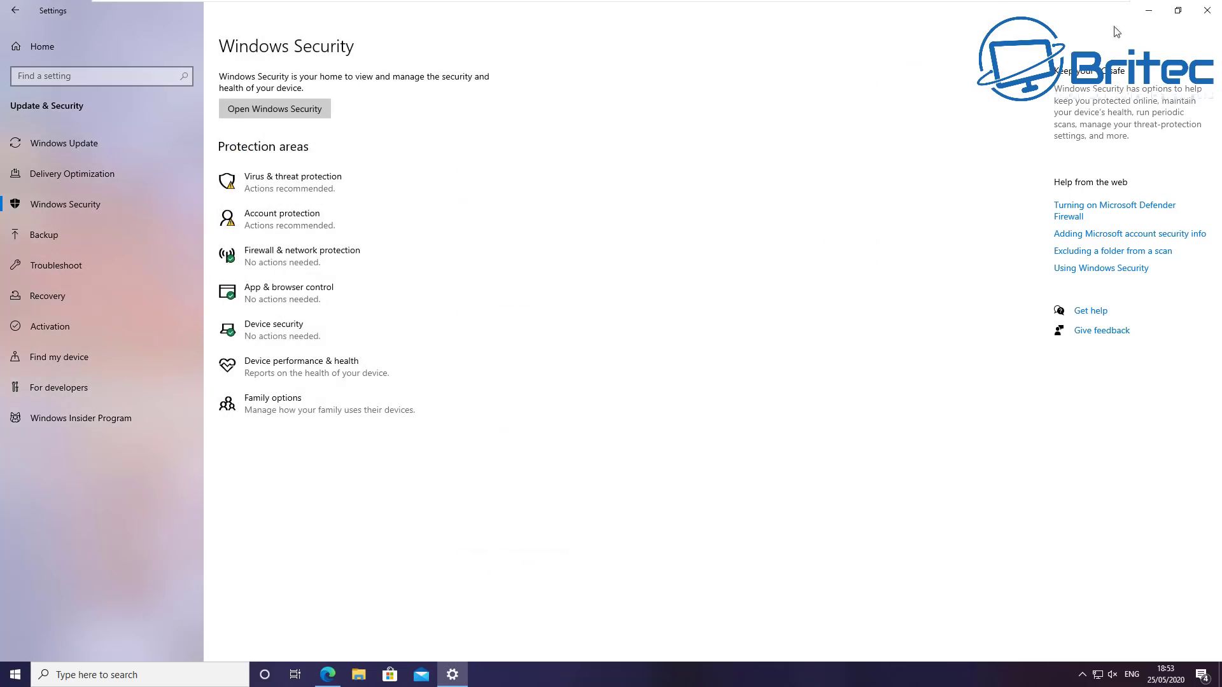
left_click(1207, 12)
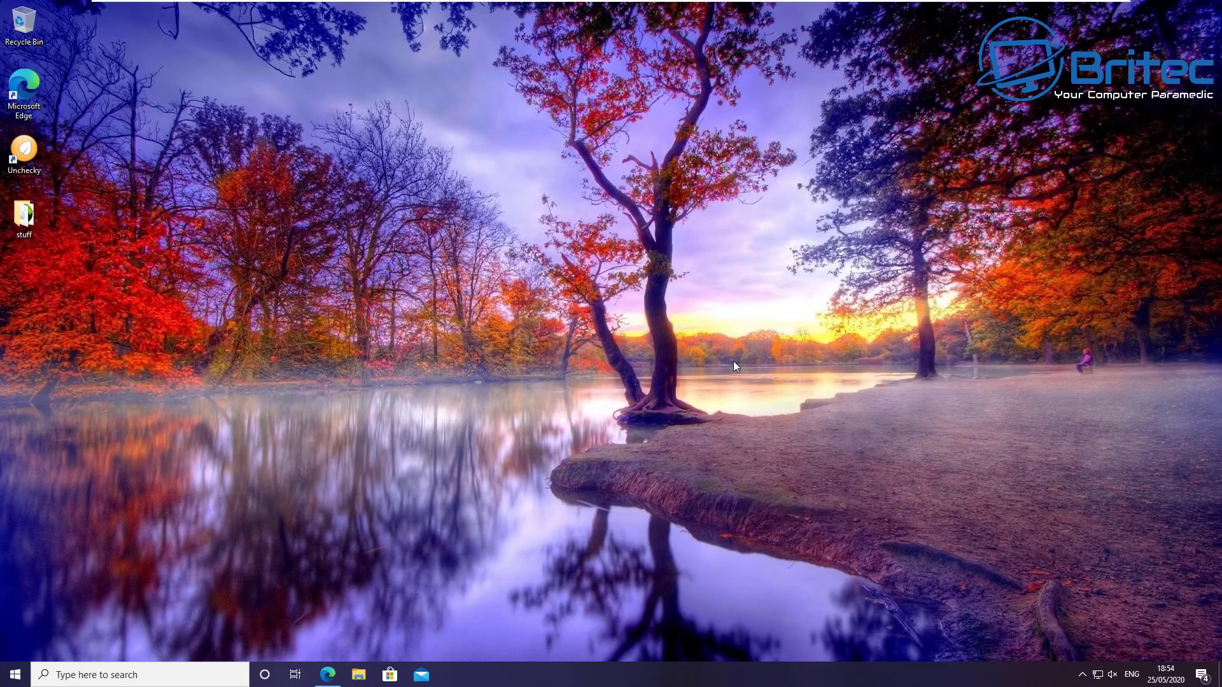
Step: Download the AndyFul/ConfigureDefender GitHub repository as a ZIP in Edge, then bring up the download's options
left_click(327, 675)
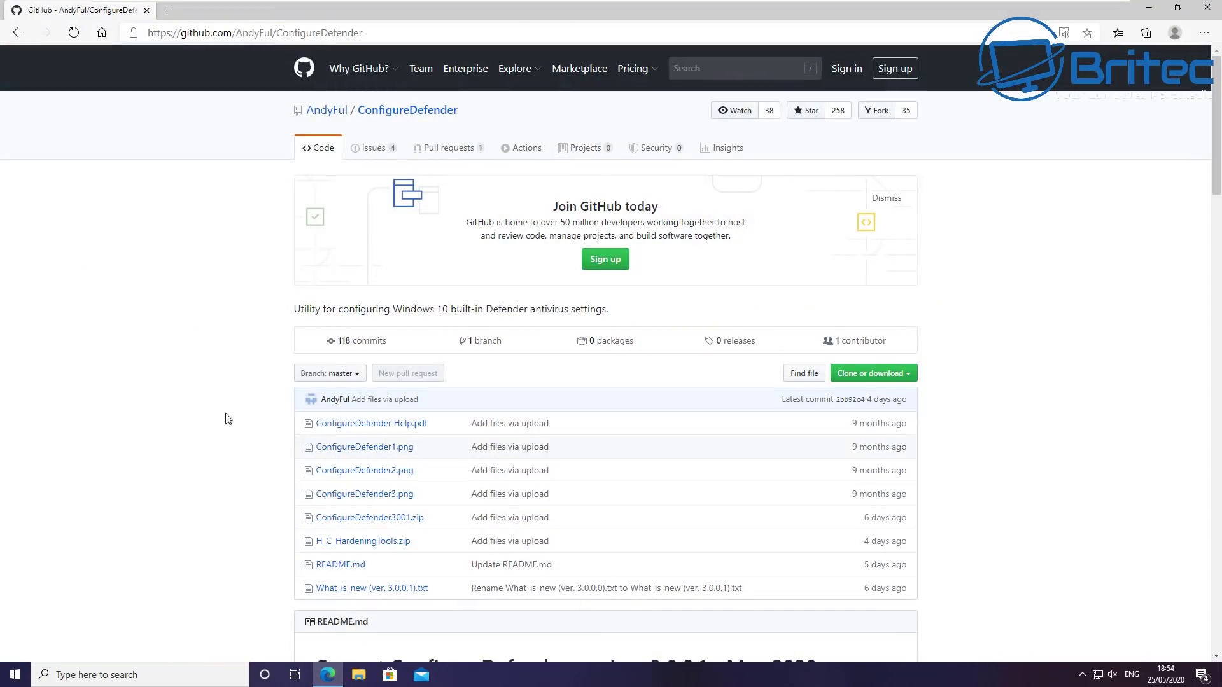
left_click(910, 380)
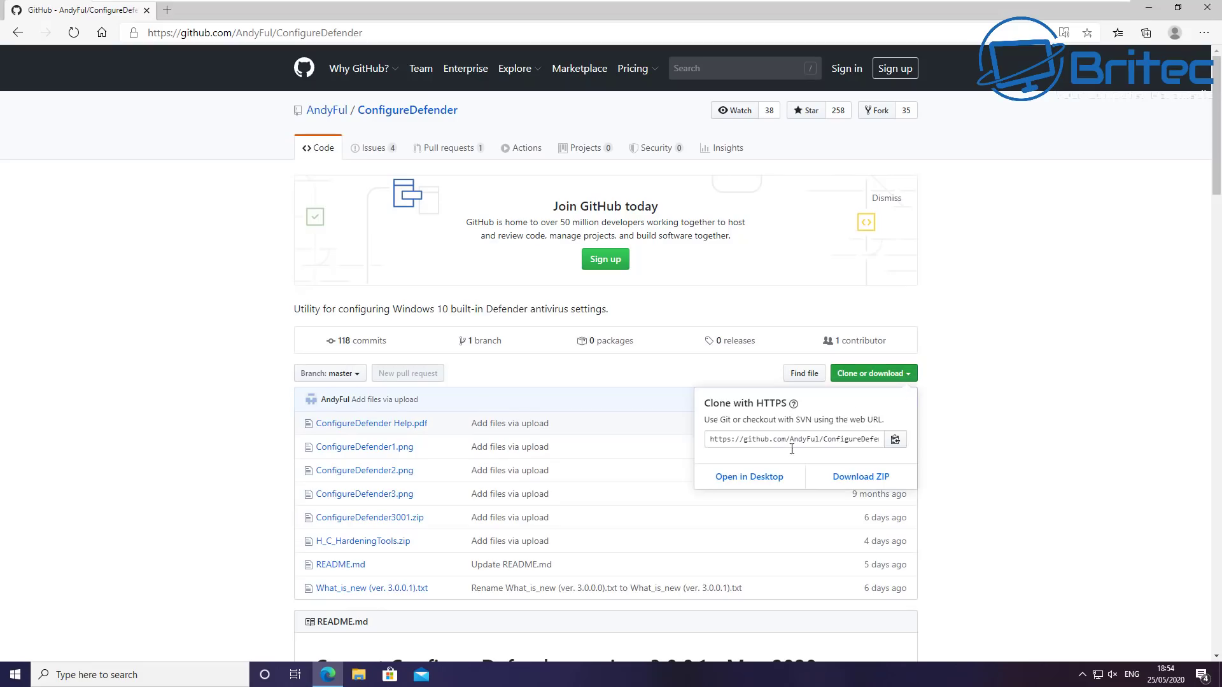
left_click(862, 483)
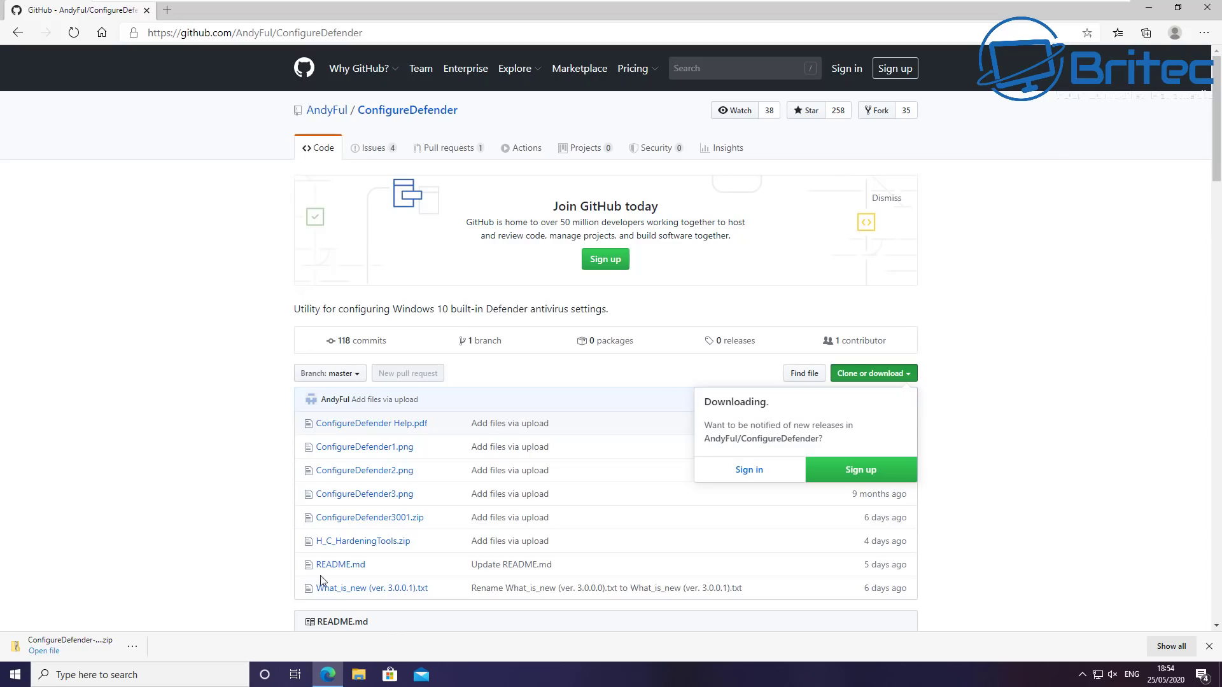
right_click(88, 648)
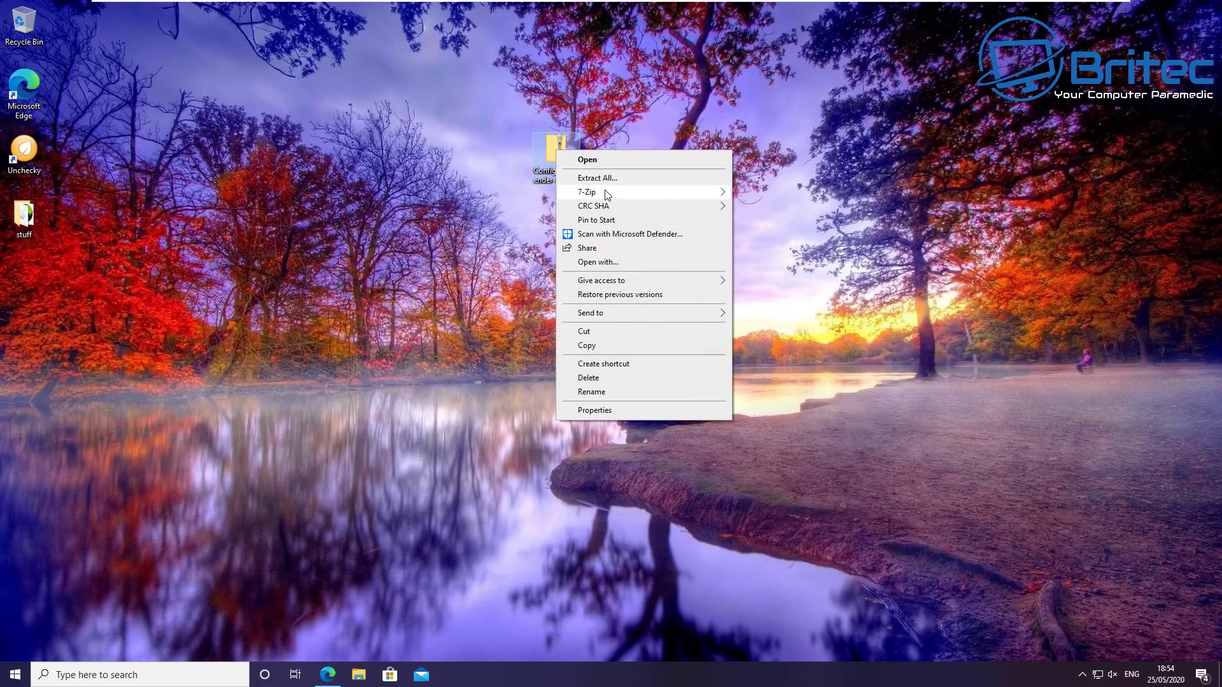
Step: Extract the ZIP onto the desktop with 7-Zip Extract Here, tidy the icons, and open ConfigureDefender-master
mouse_move(657, 193)
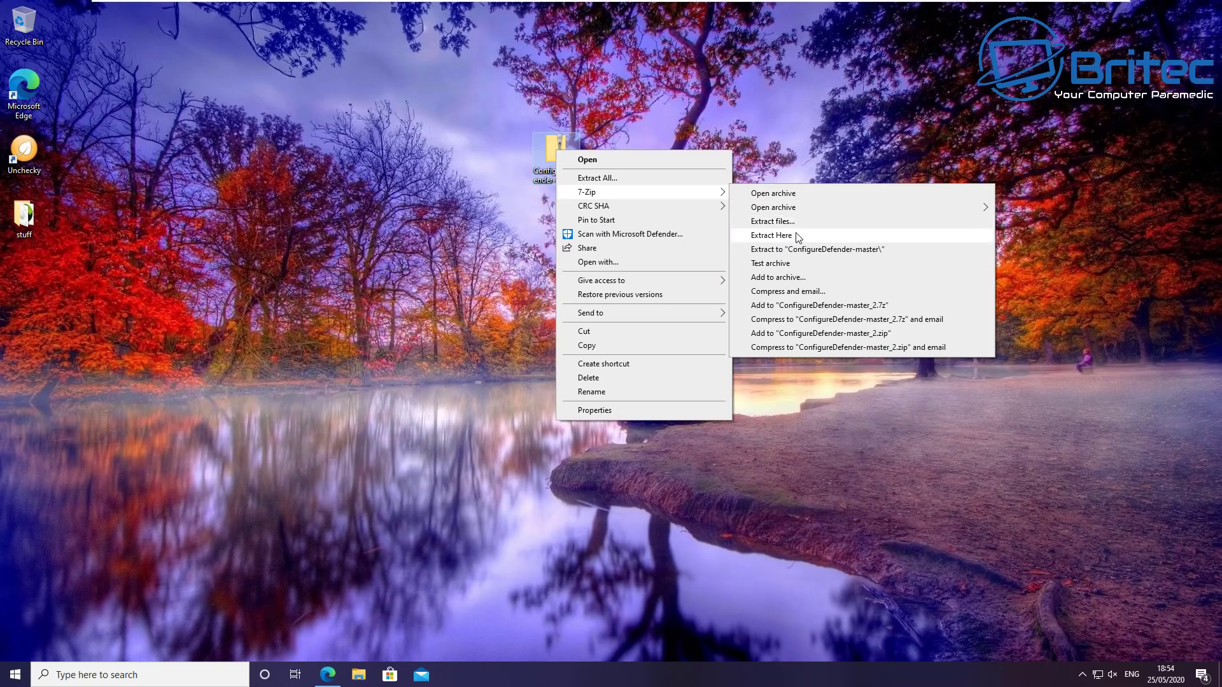
left_click(771, 235)
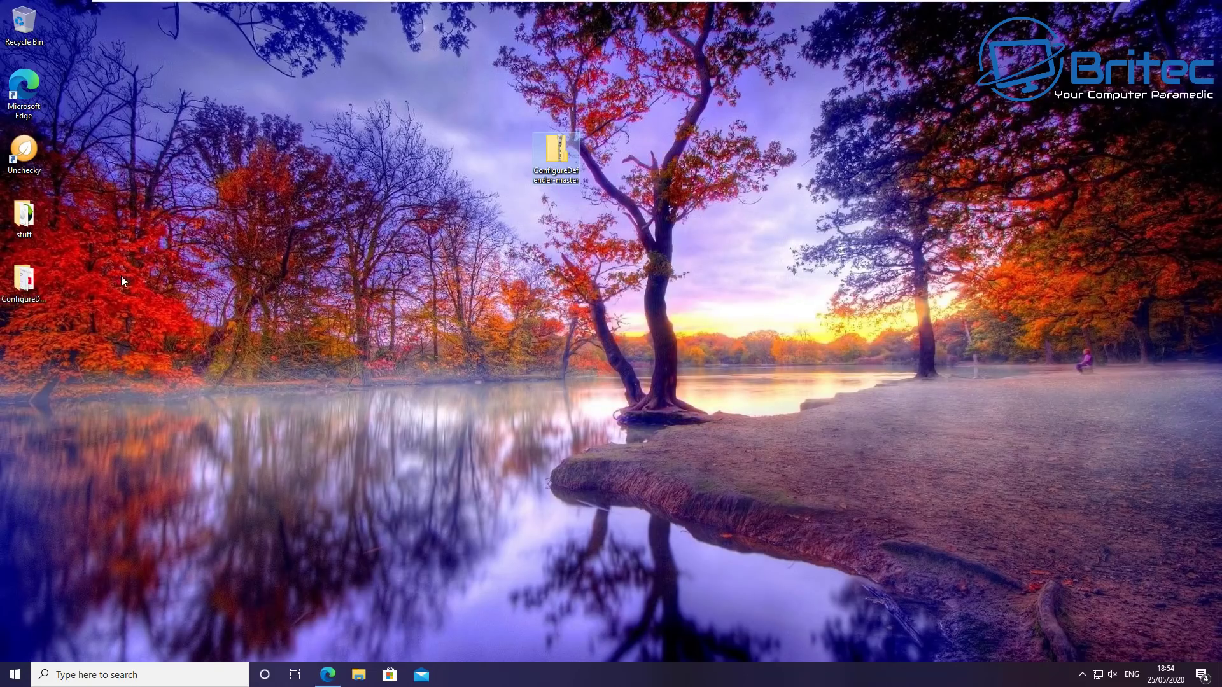
left_click_drag(23, 280, 551, 223)
left_click_drag(555, 163, 29, 230)
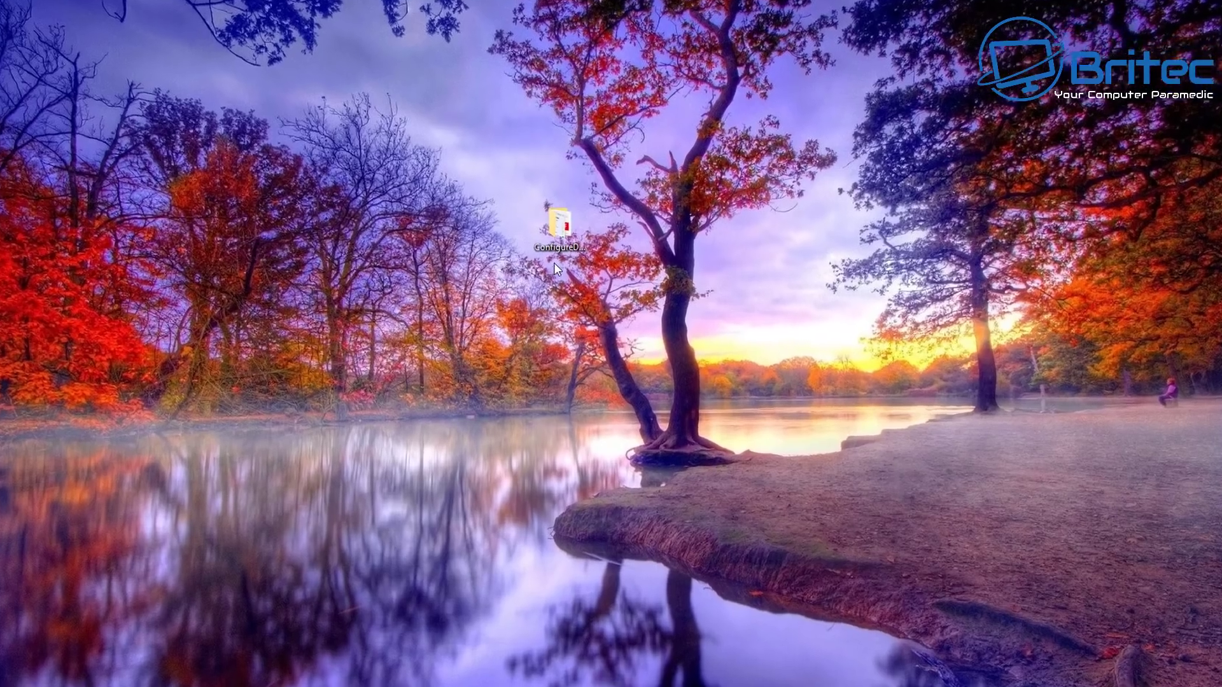
double_click(555, 216)
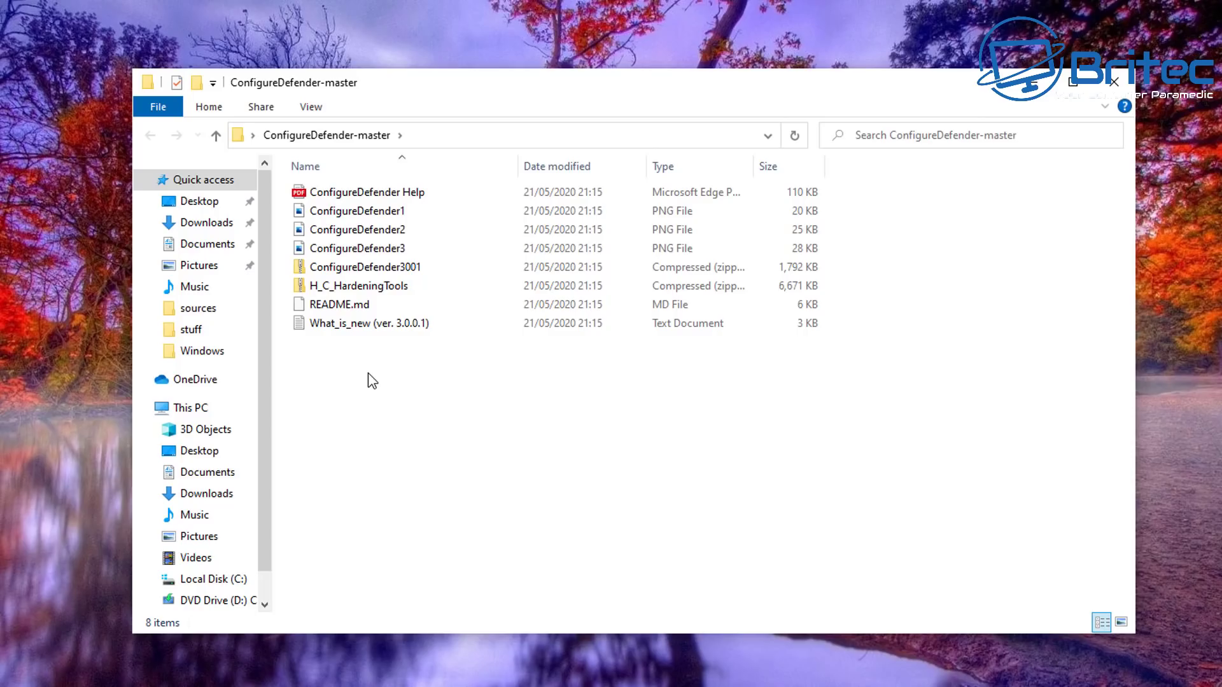
Step: Open ConfigureDefender3001.zip, copy its three files to the desktop, and close Explorer
left_click(386, 270)
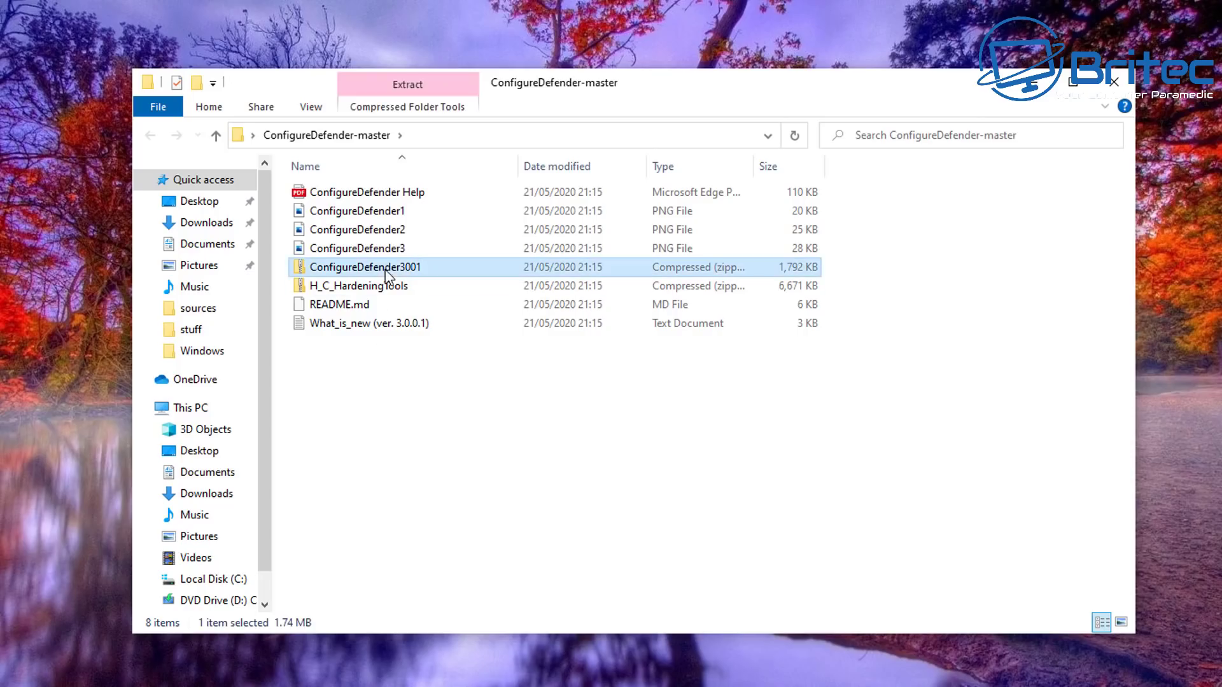
double_click(389, 274)
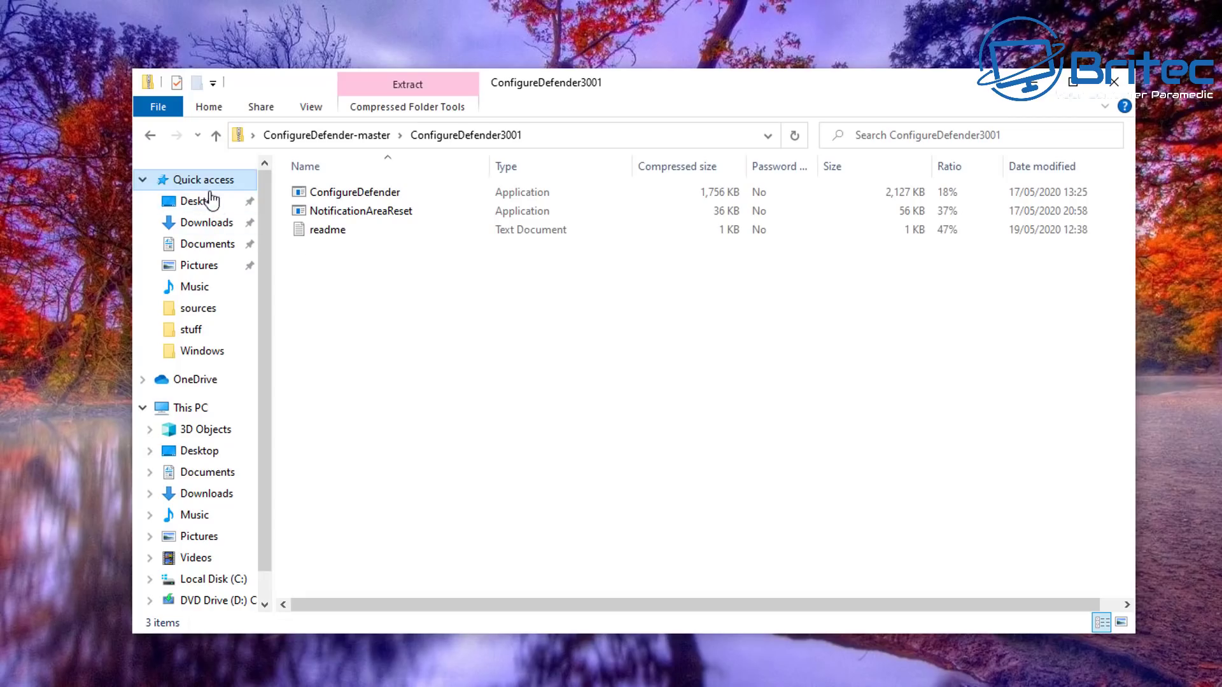
left_click_drag(396, 266, 451, 44)
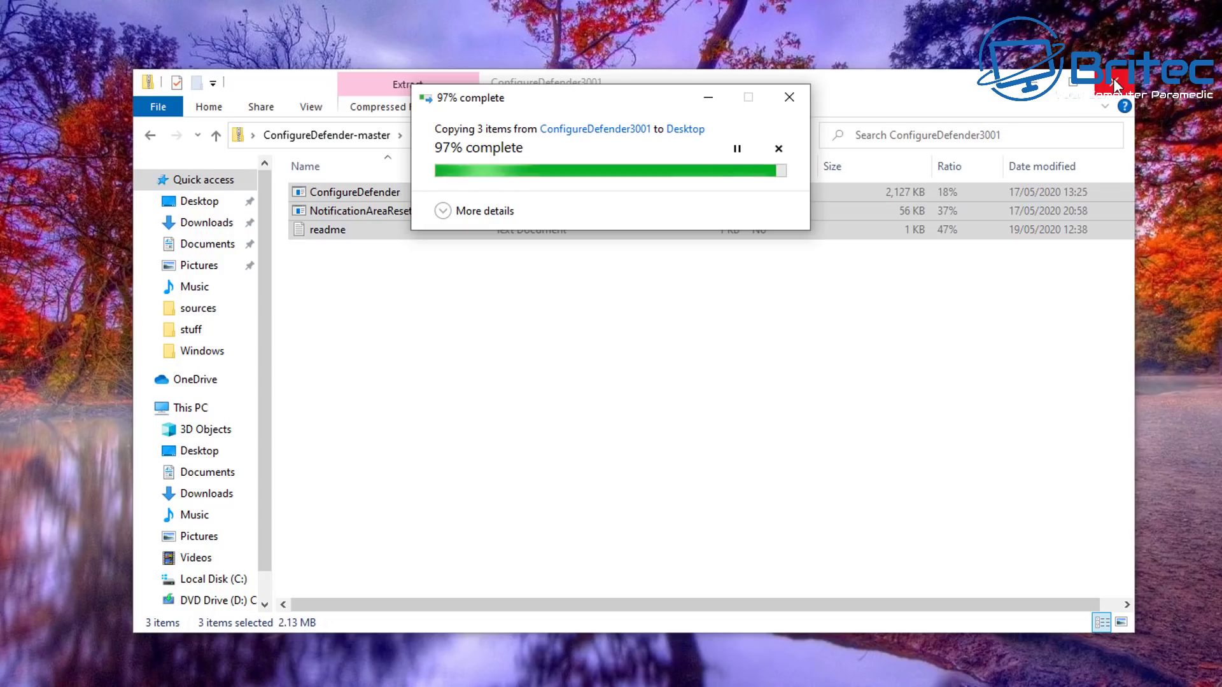
left_click(1119, 83)
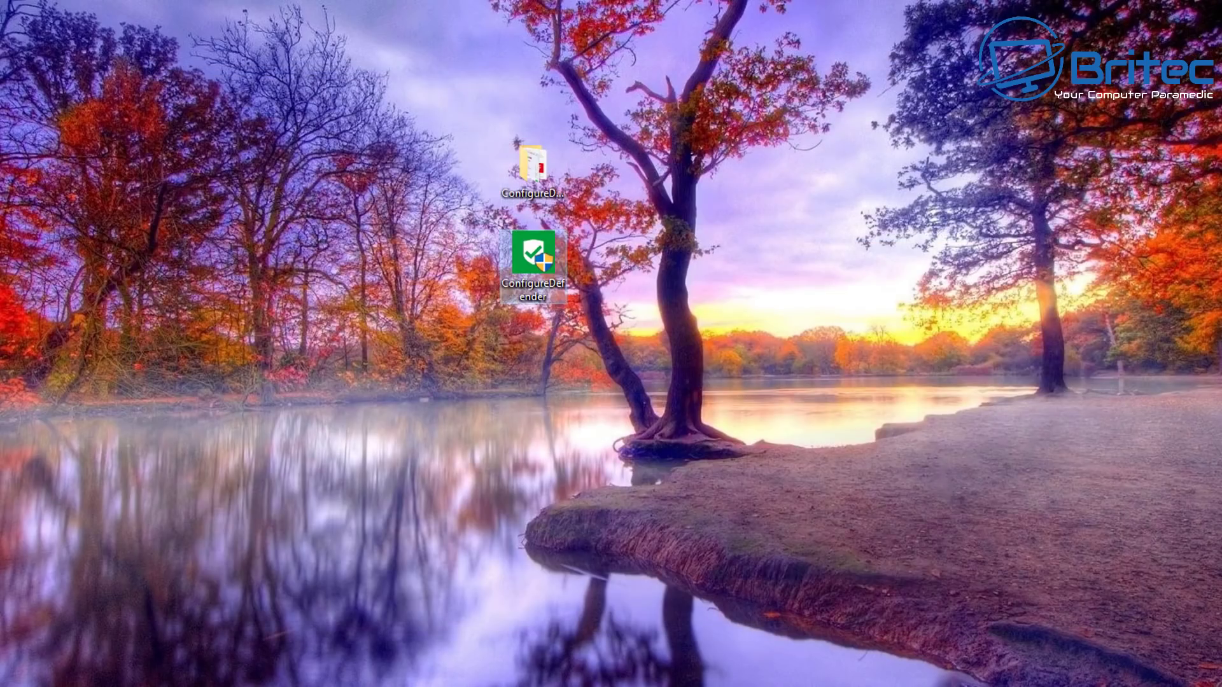
Step: Read the readme in Notepad, minimise it, and run ConfigureDefender as administrator
left_click_drag(410, 306, 391, 289)
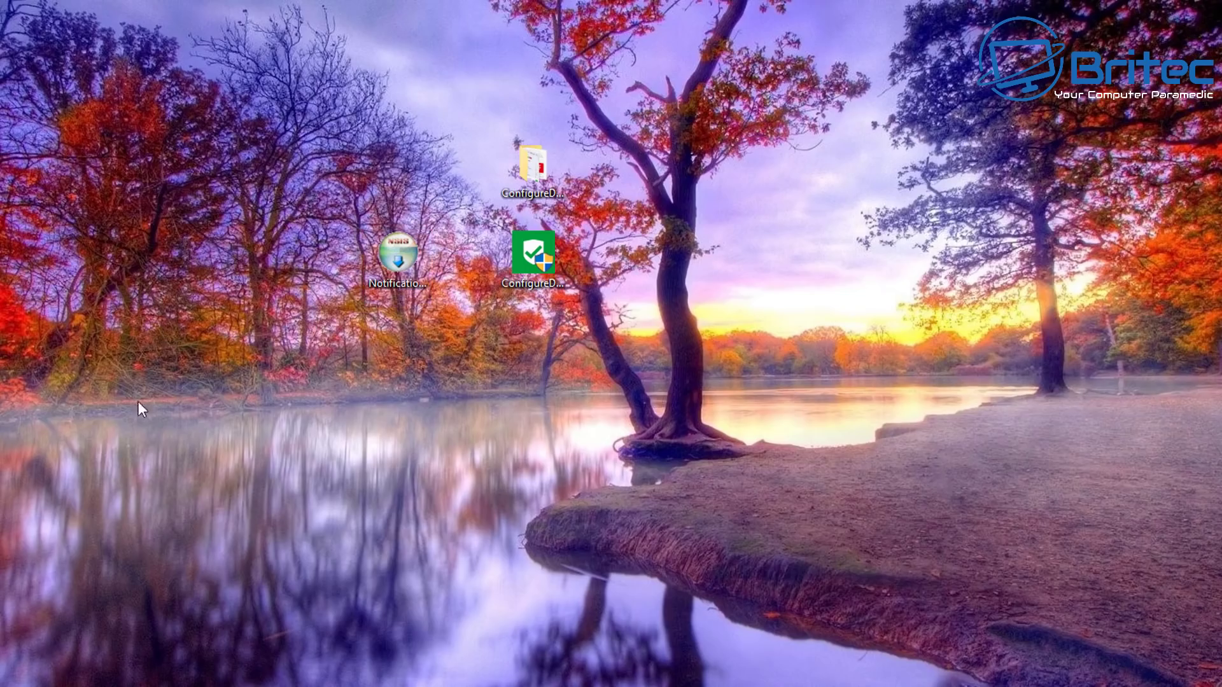
double_click(470, 264)
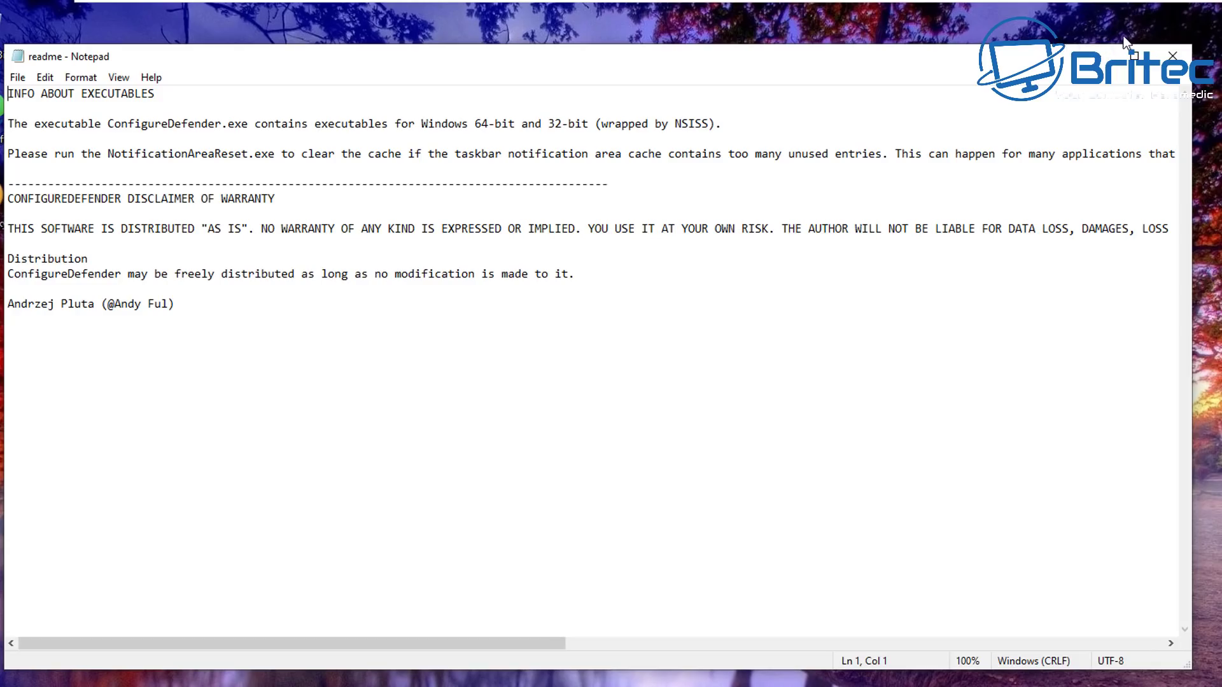
left_click(1107, 51)
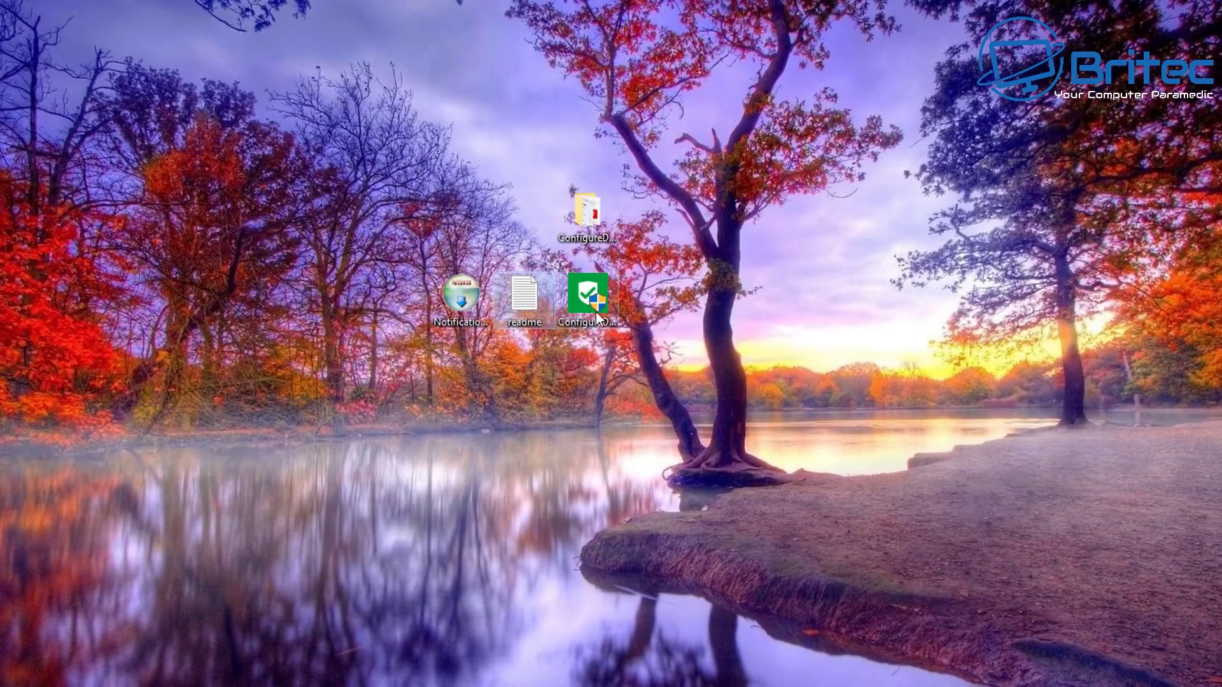
right_click(594, 299)
left_click(643, 326)
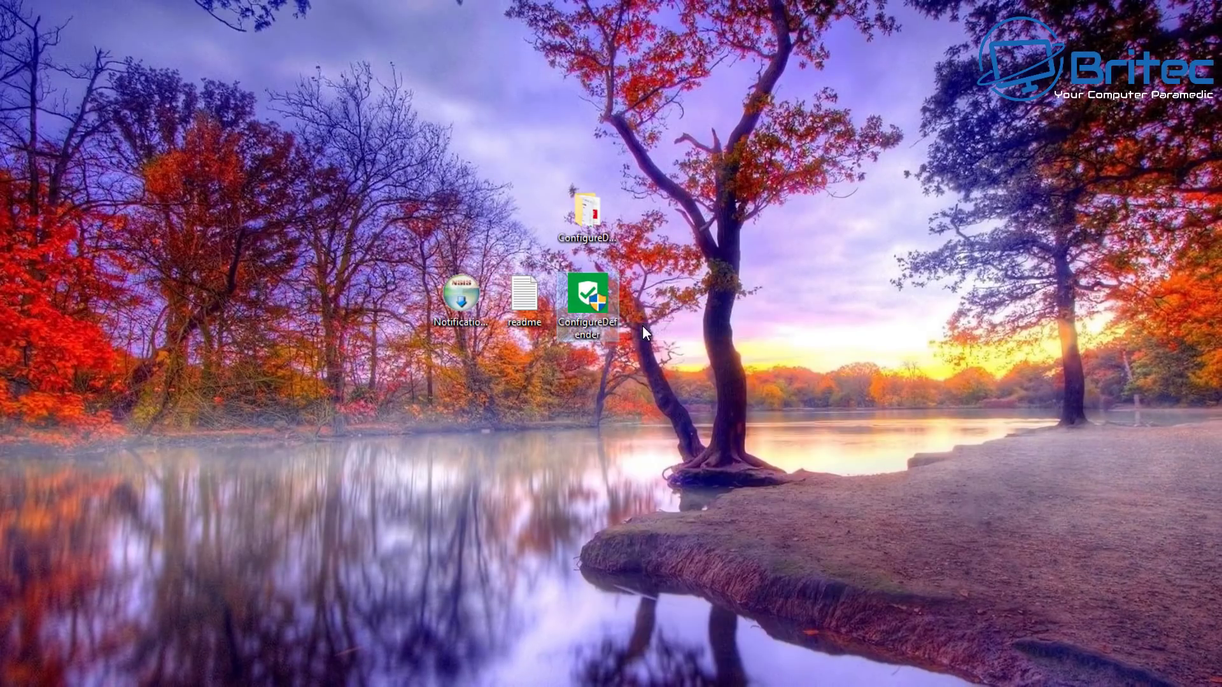
Step: Allow the admin prompt, then keep Cloud-delivered Protection Disabled and Automatic Sample Submission at Prompt
left_click(588, 484)
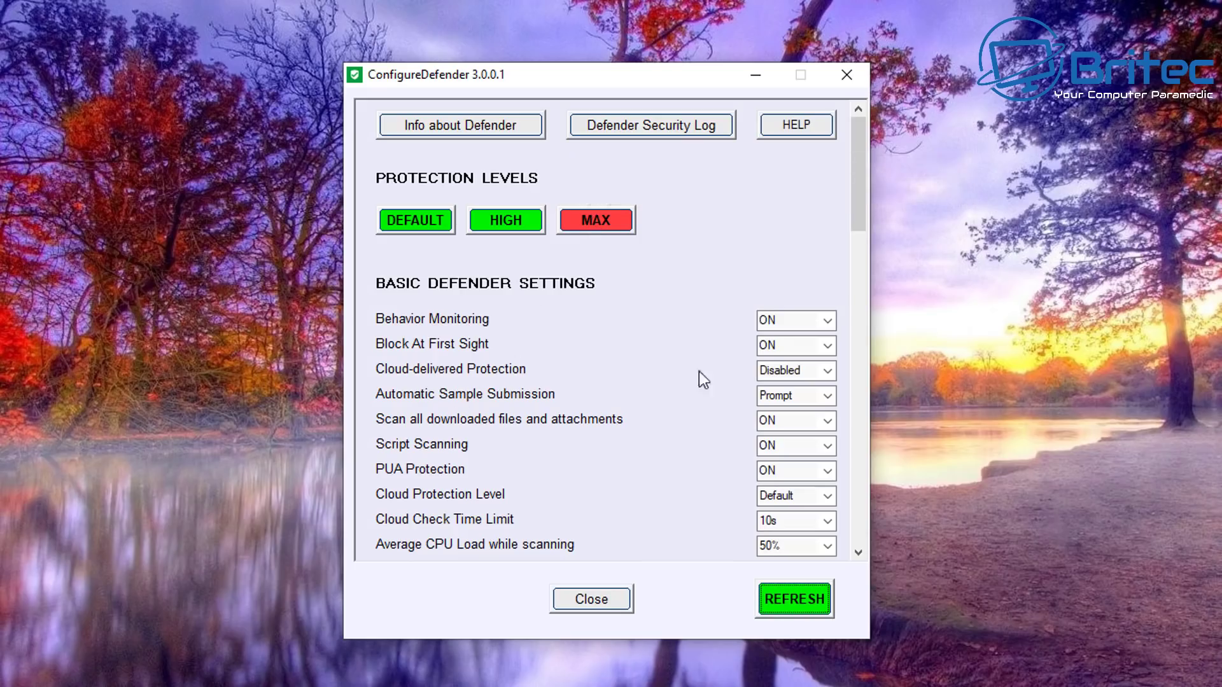
left_click(828, 372)
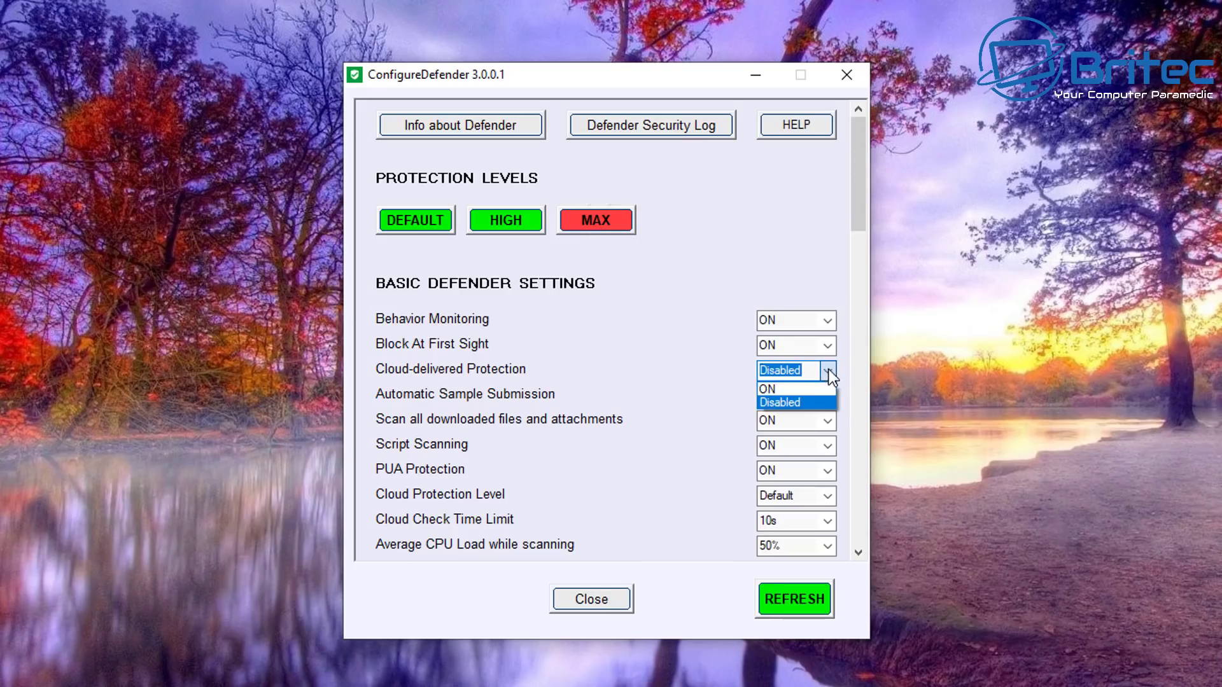
left_click(829, 373)
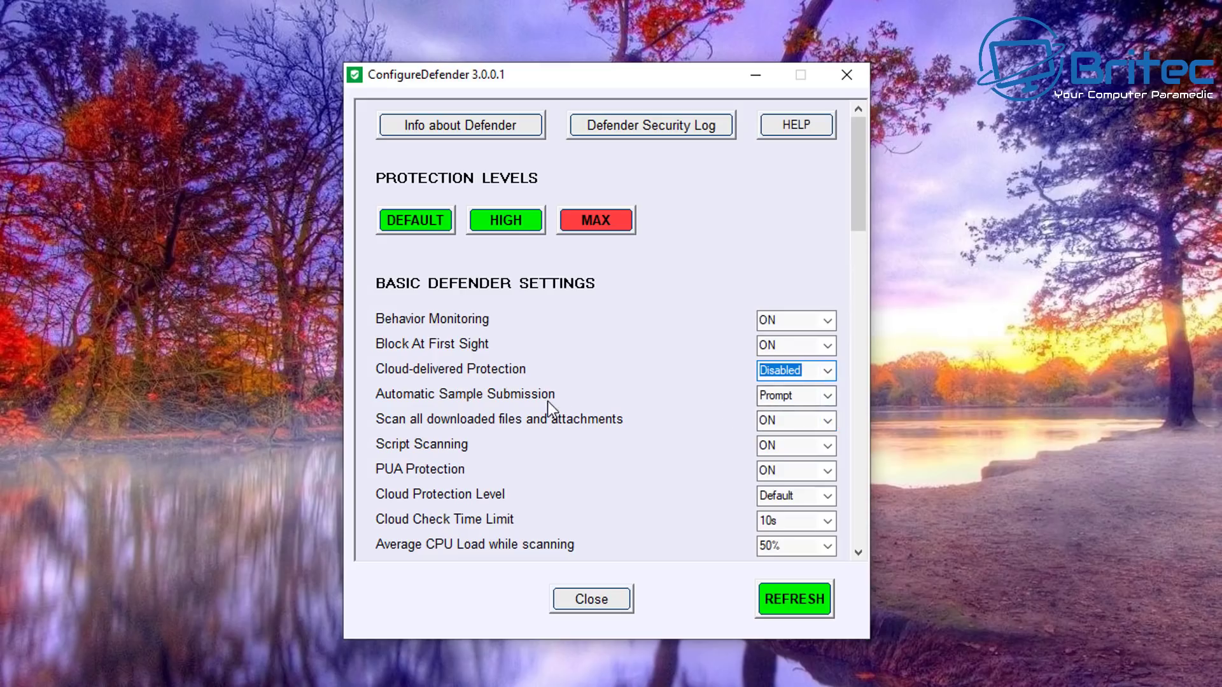
left_click(826, 395)
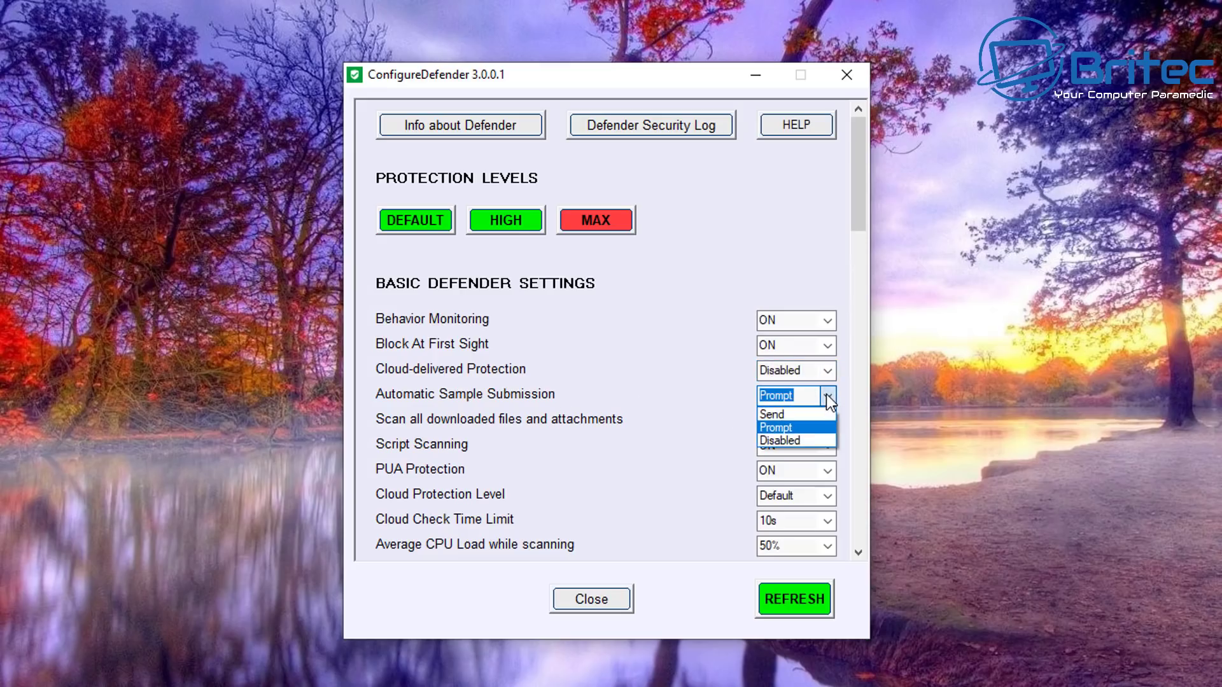
left_click(826, 395)
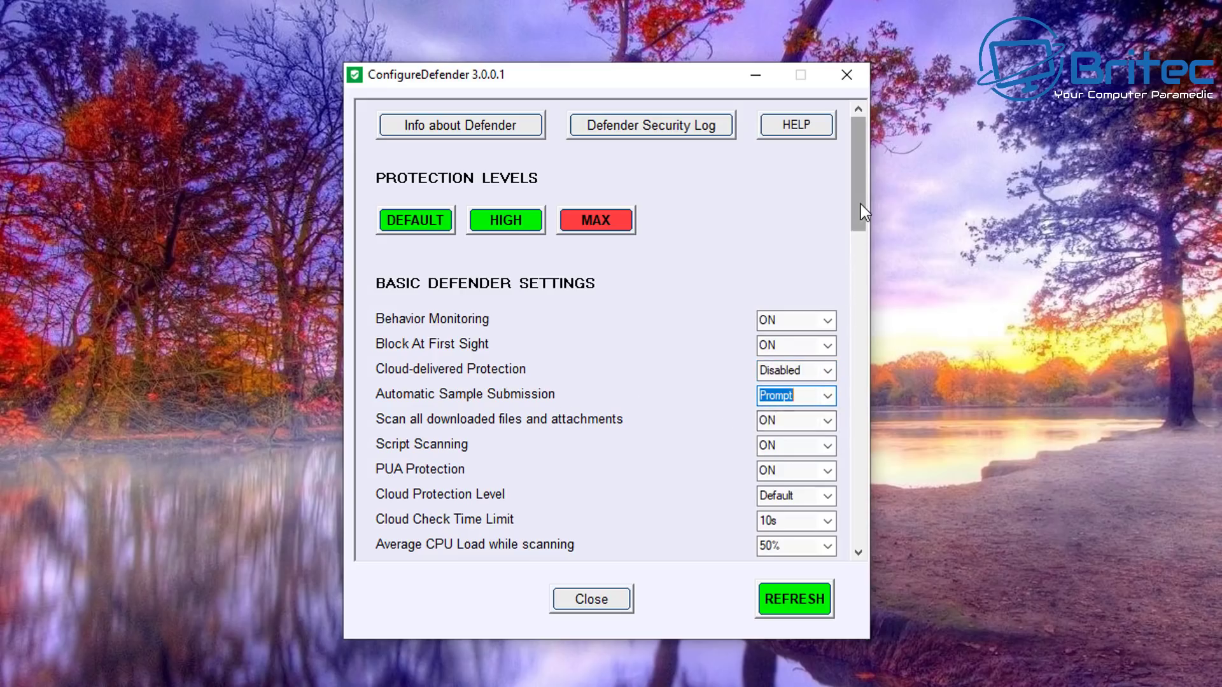
left_click_drag(862, 203, 874, 239)
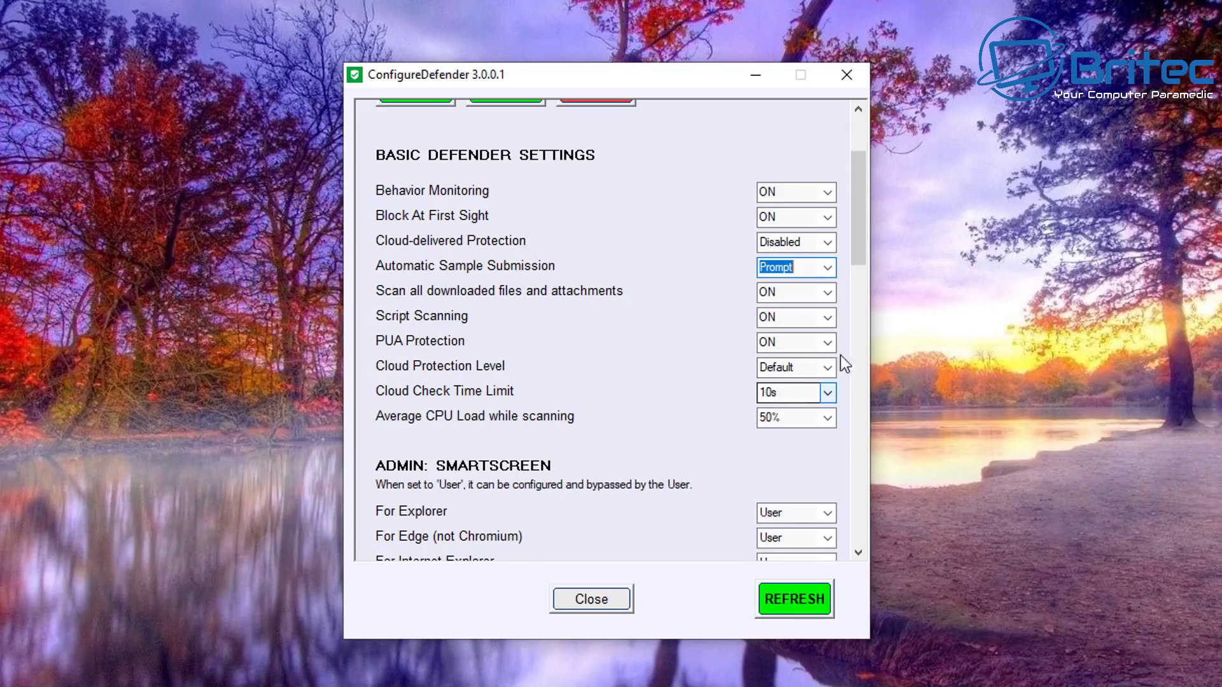
left_click(829, 395)
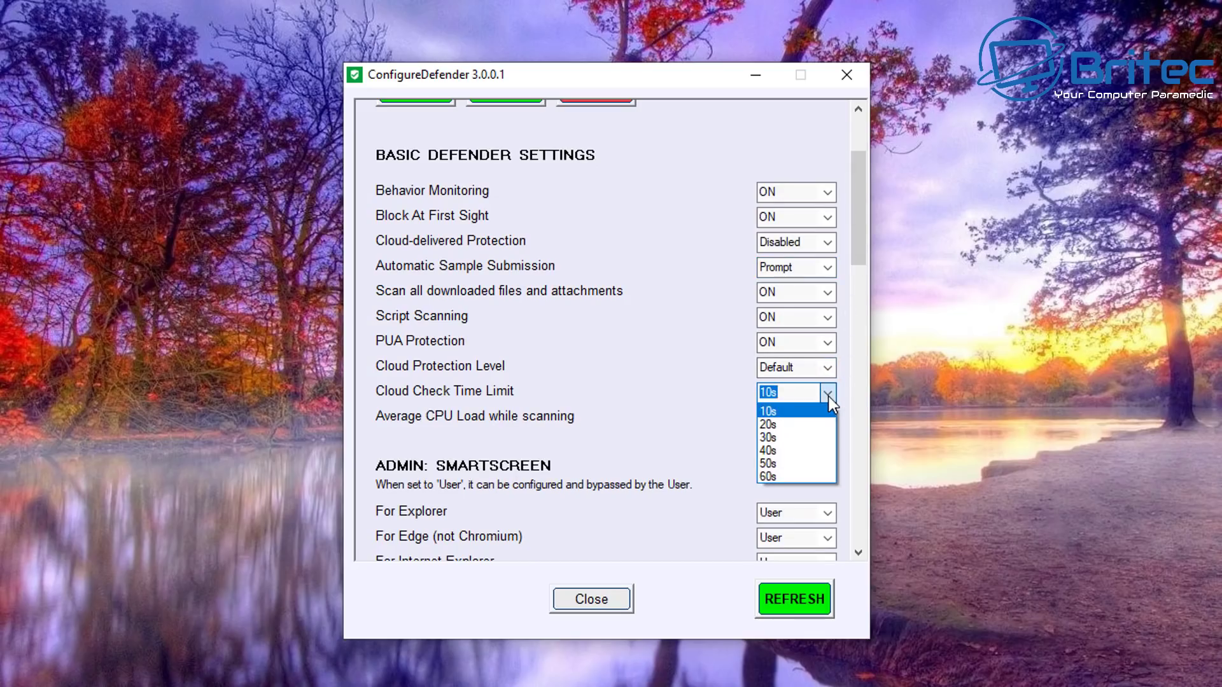
left_click(828, 396)
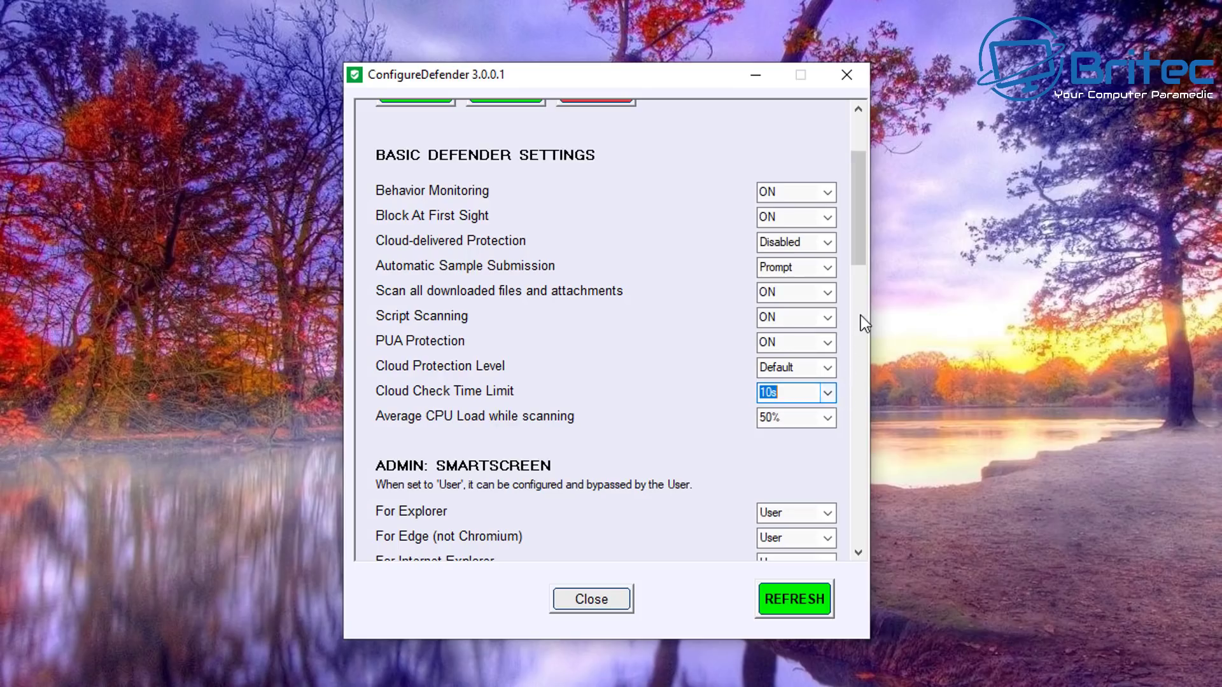
left_click_drag(859, 236, 872, 290)
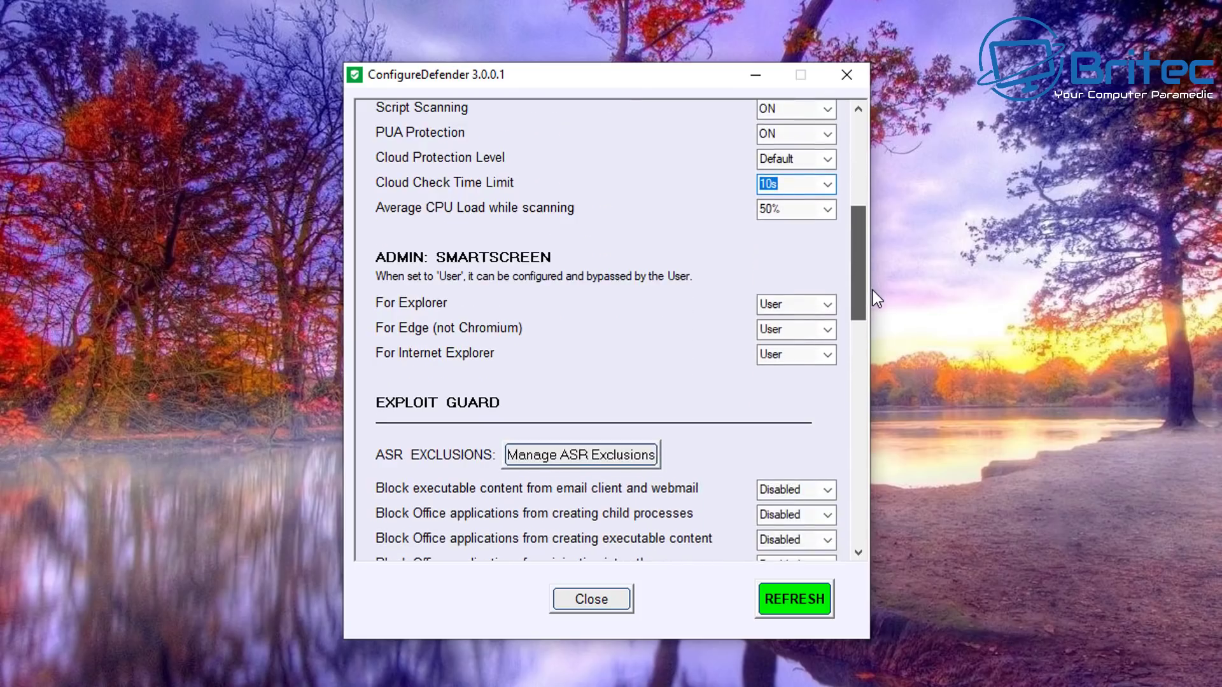
left_click(828, 306)
left_click(828, 309)
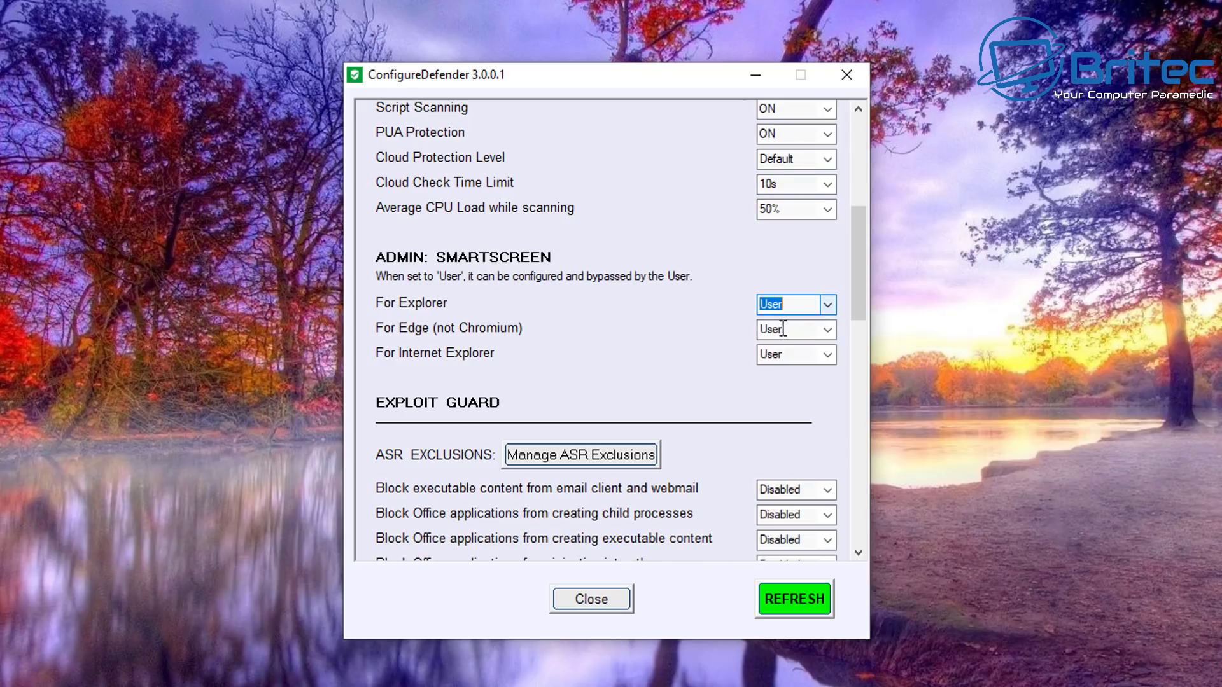
left_click(828, 334)
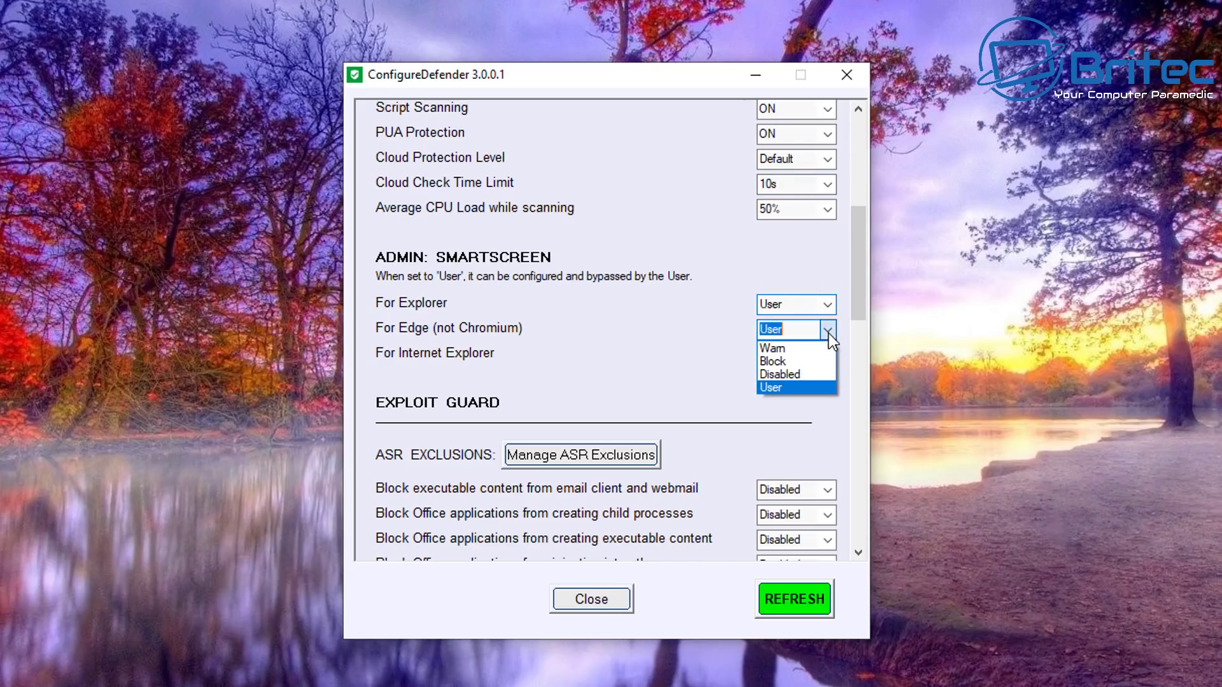
left_click(829, 333)
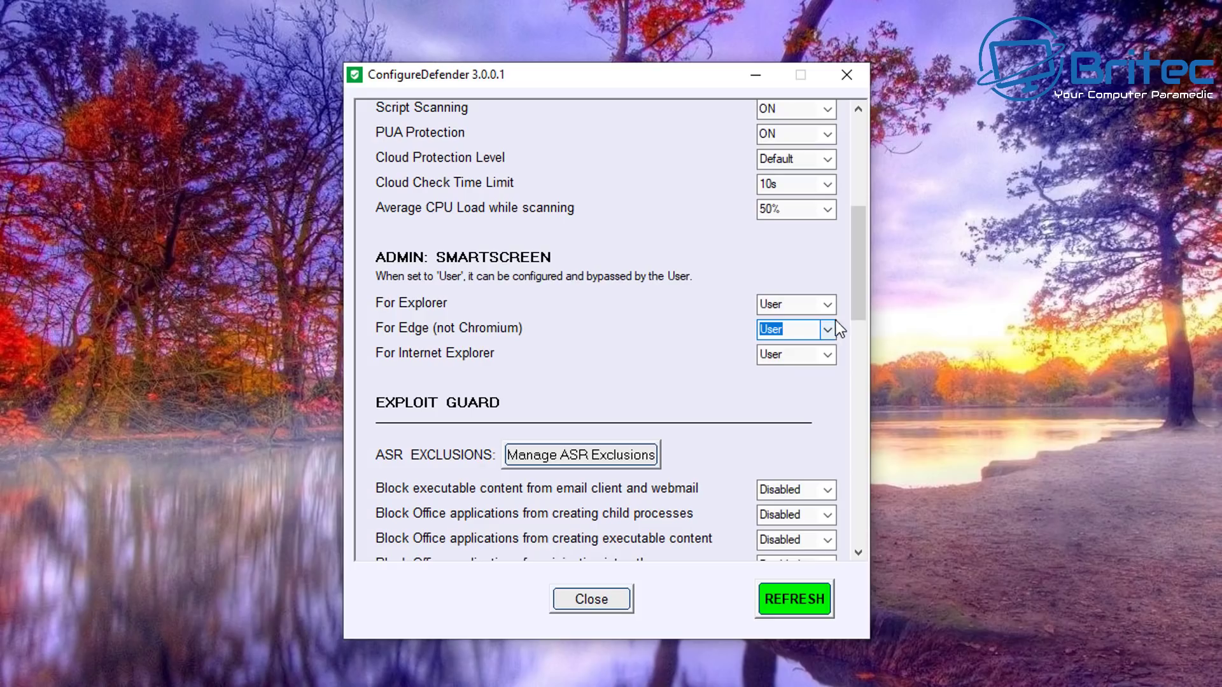
left_click_drag(860, 258, 851, 332)
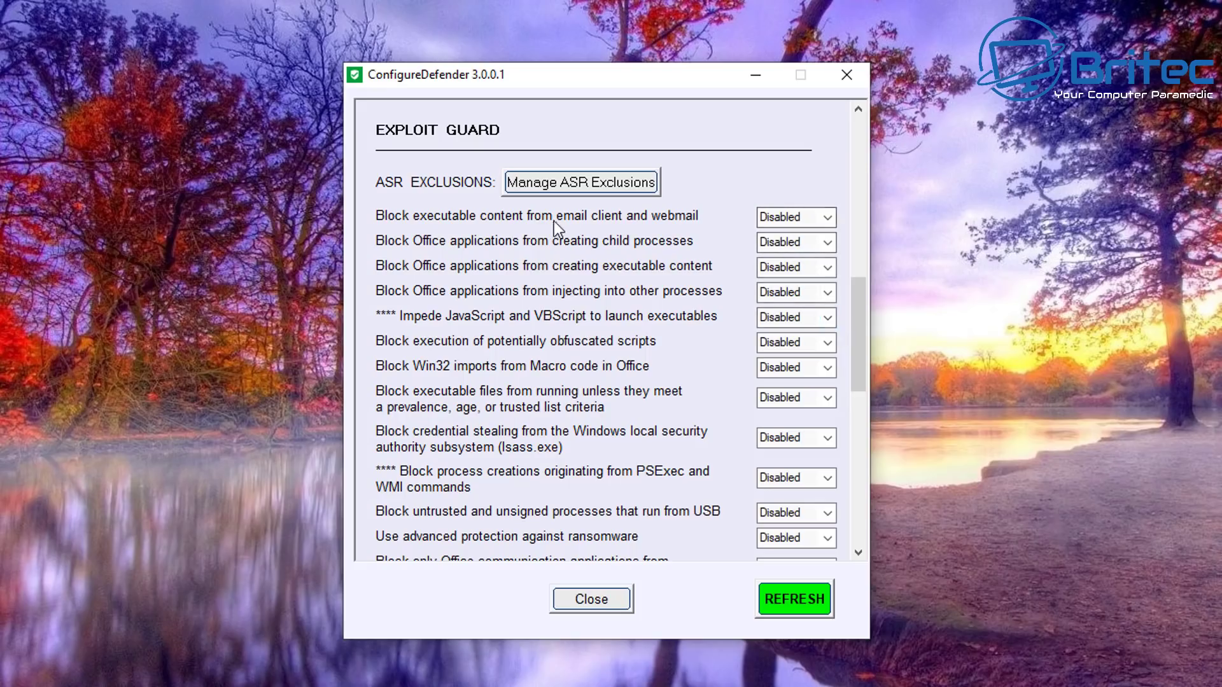
Step: Set the email/webmail executable-content and Office child-process ASR rules ON, leaving process-injection Disabled
left_click(827, 218)
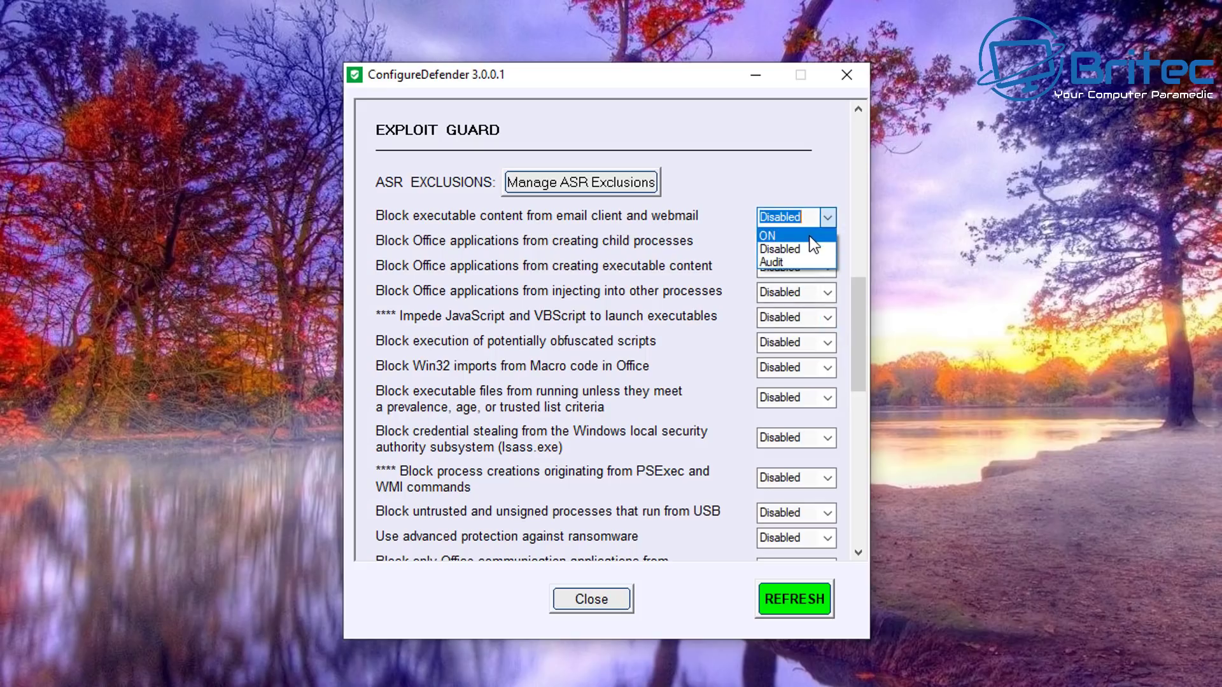
left_click(810, 235)
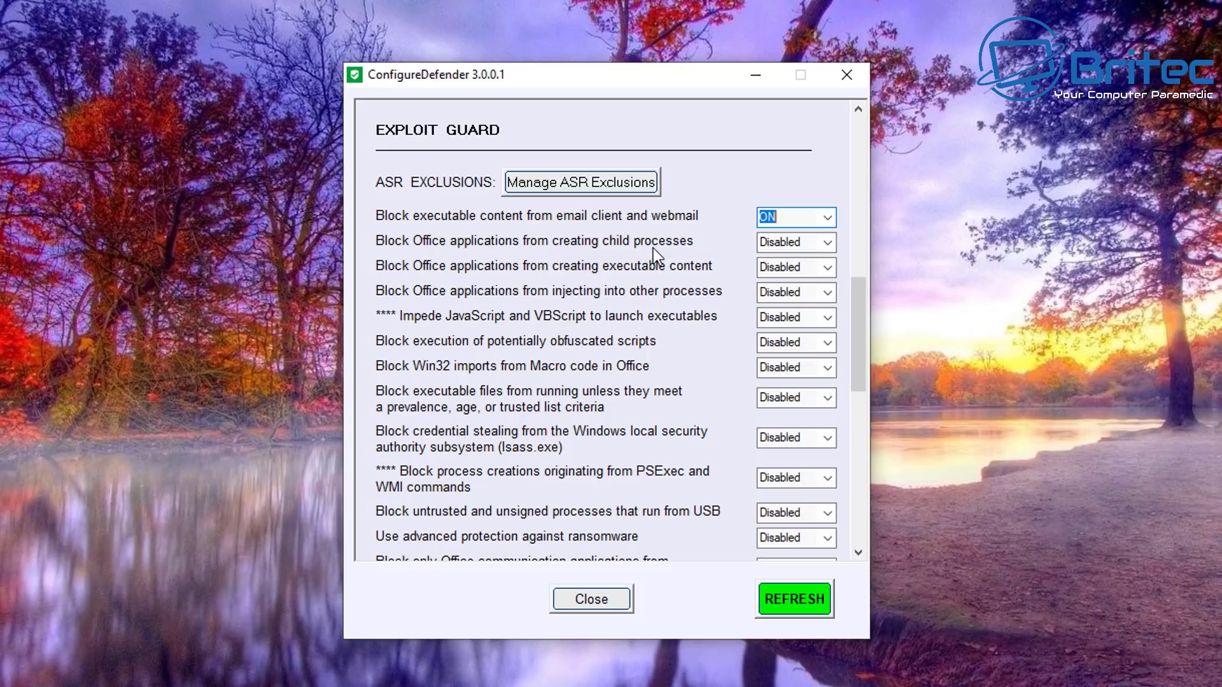
left_click(807, 242)
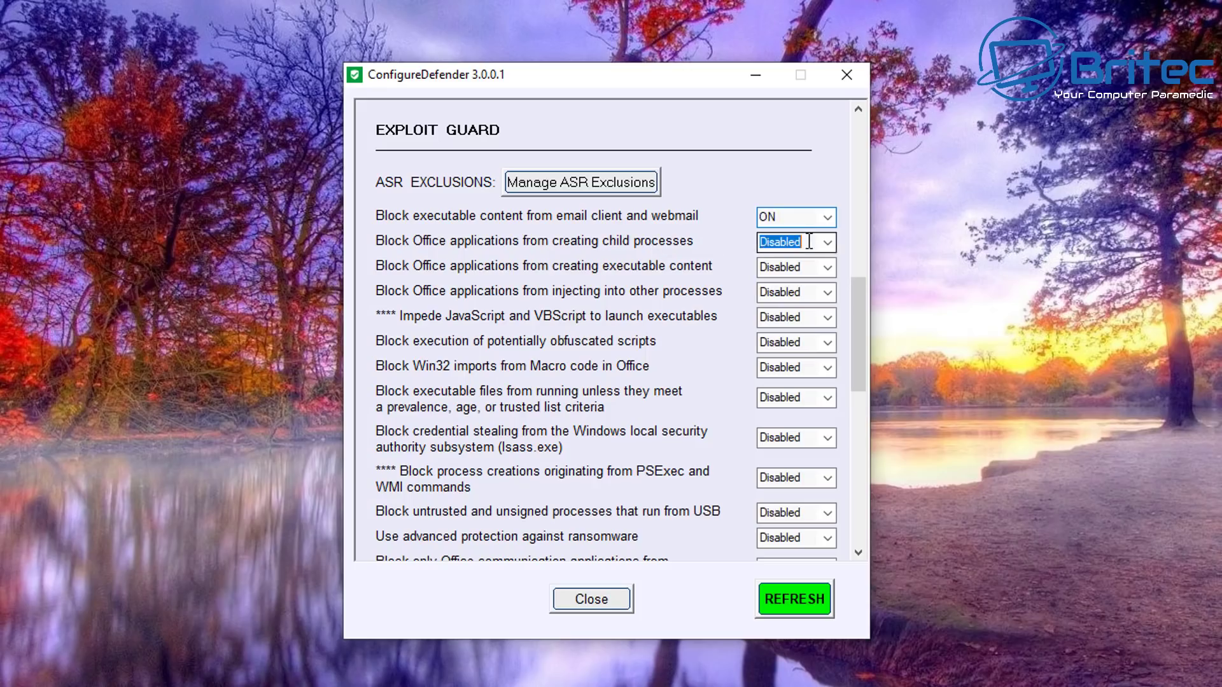
left_click(826, 242)
left_click(768, 261)
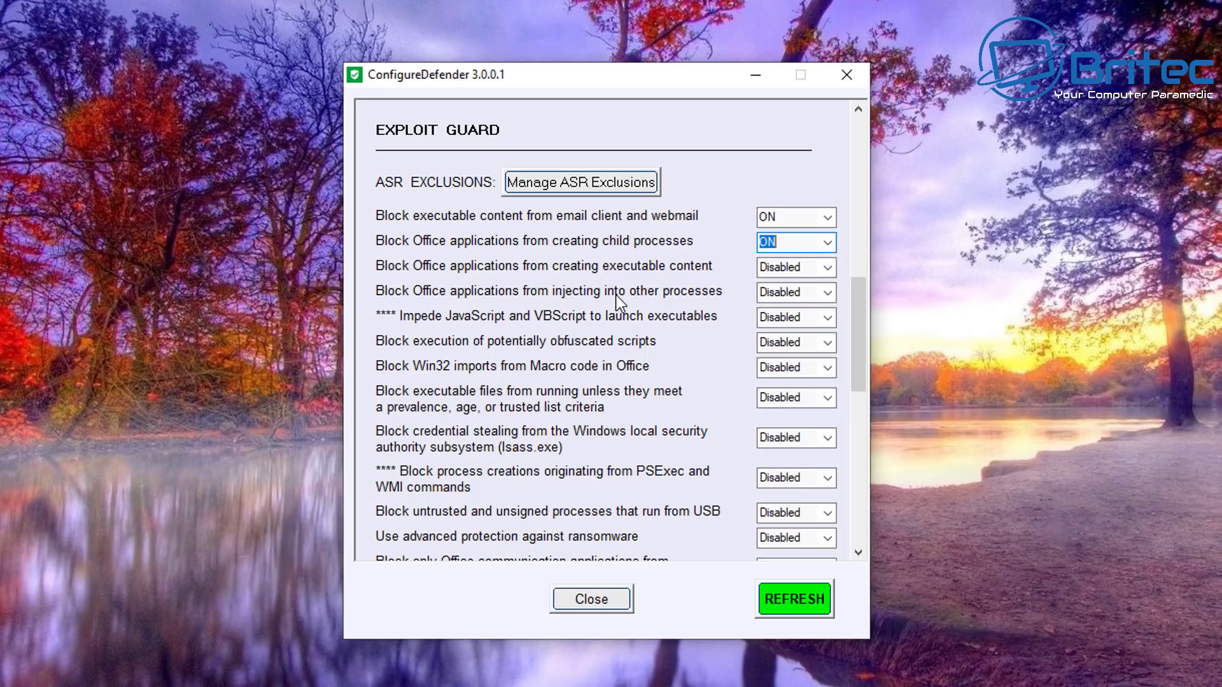
left_click(832, 293)
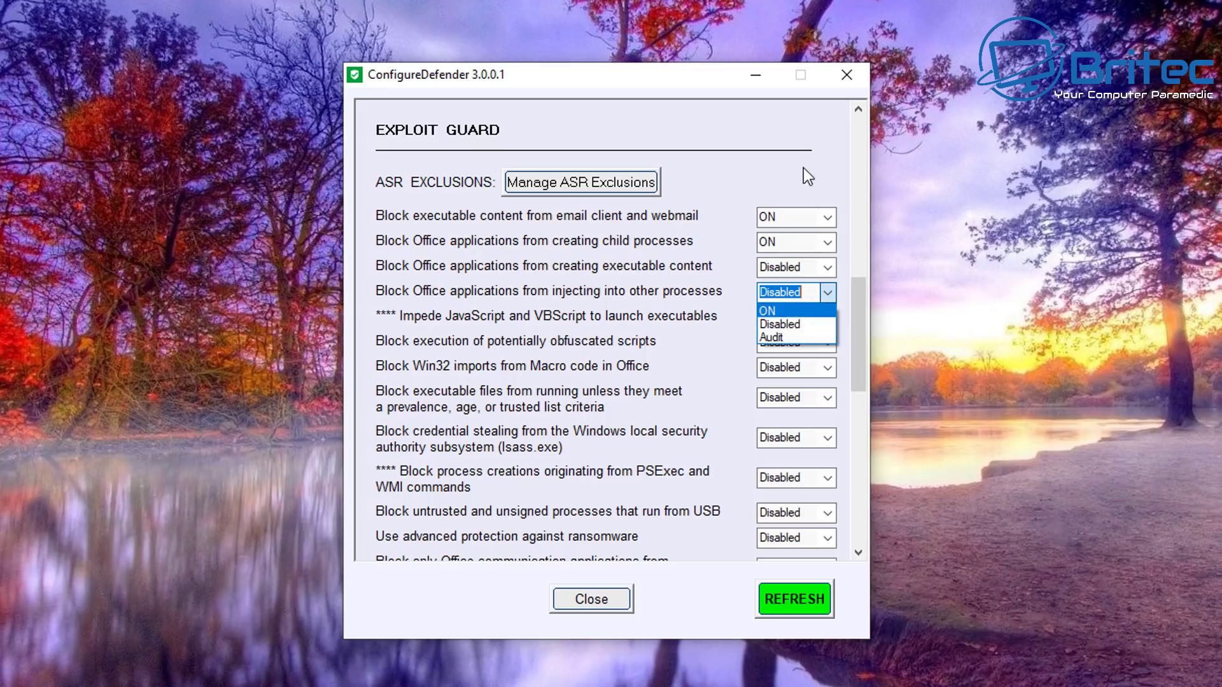
left_click(783, 324)
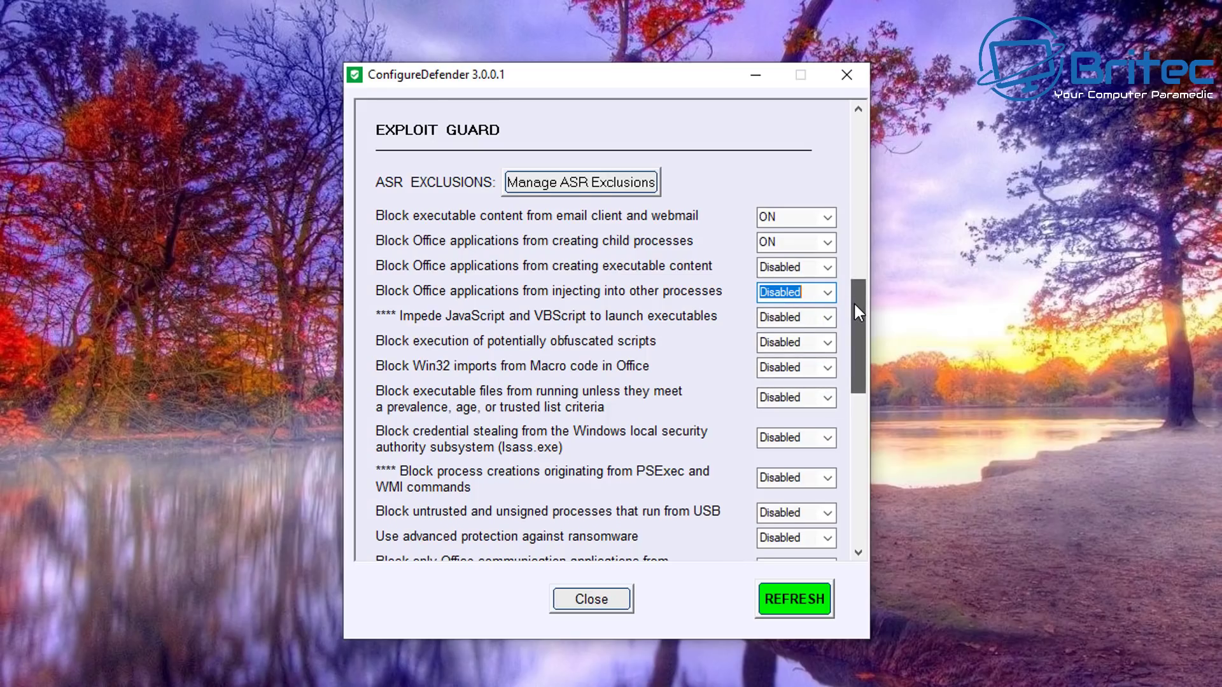
left_click_drag(854, 302, 859, 343)
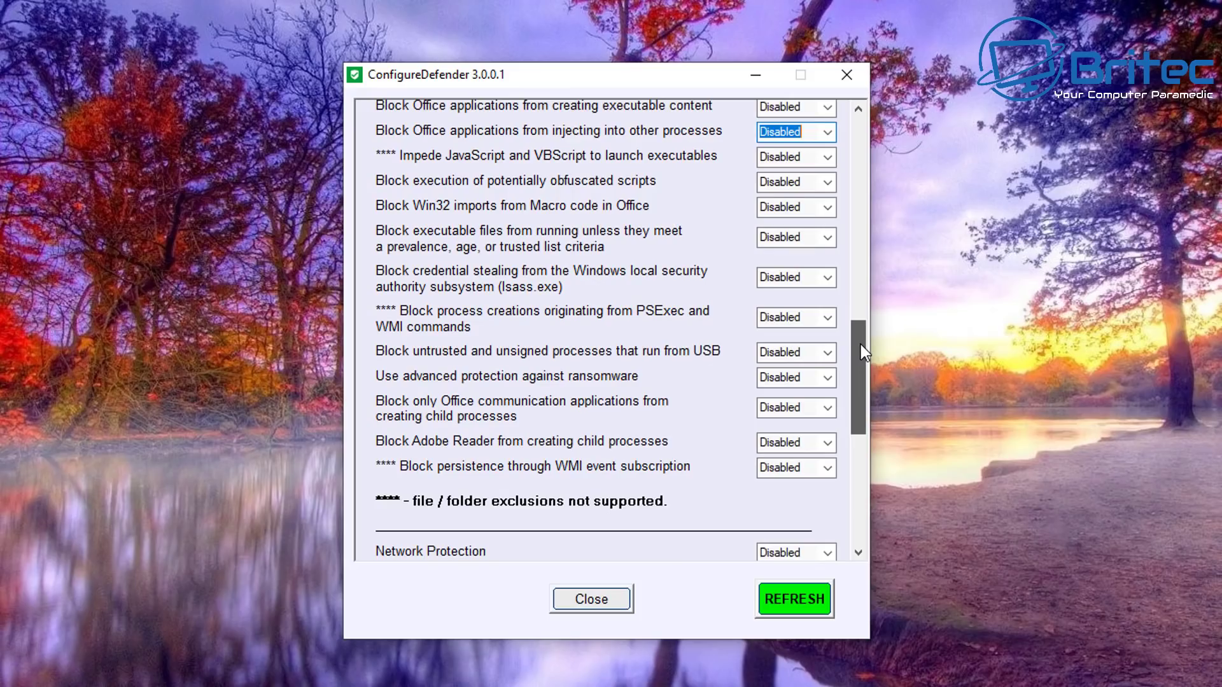
left_click_drag(861, 345, 872, 389)
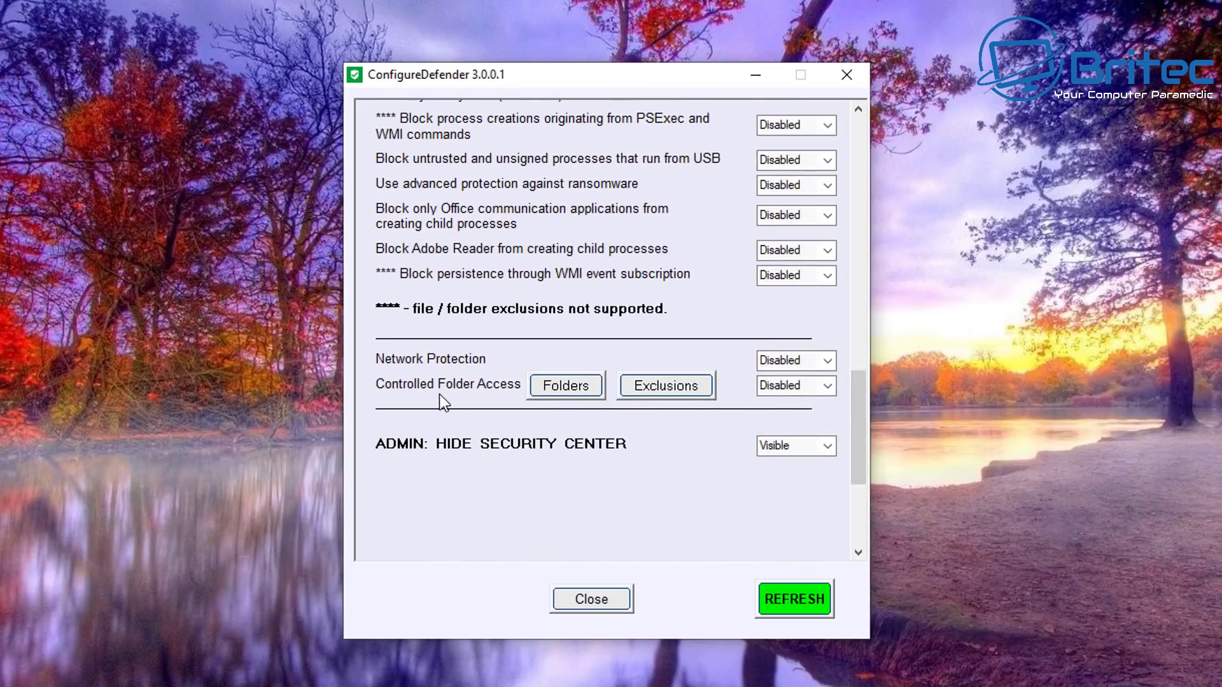
Step: Add the Documents folder to the Controlled Folder Access protected folders list
left_click(576, 392)
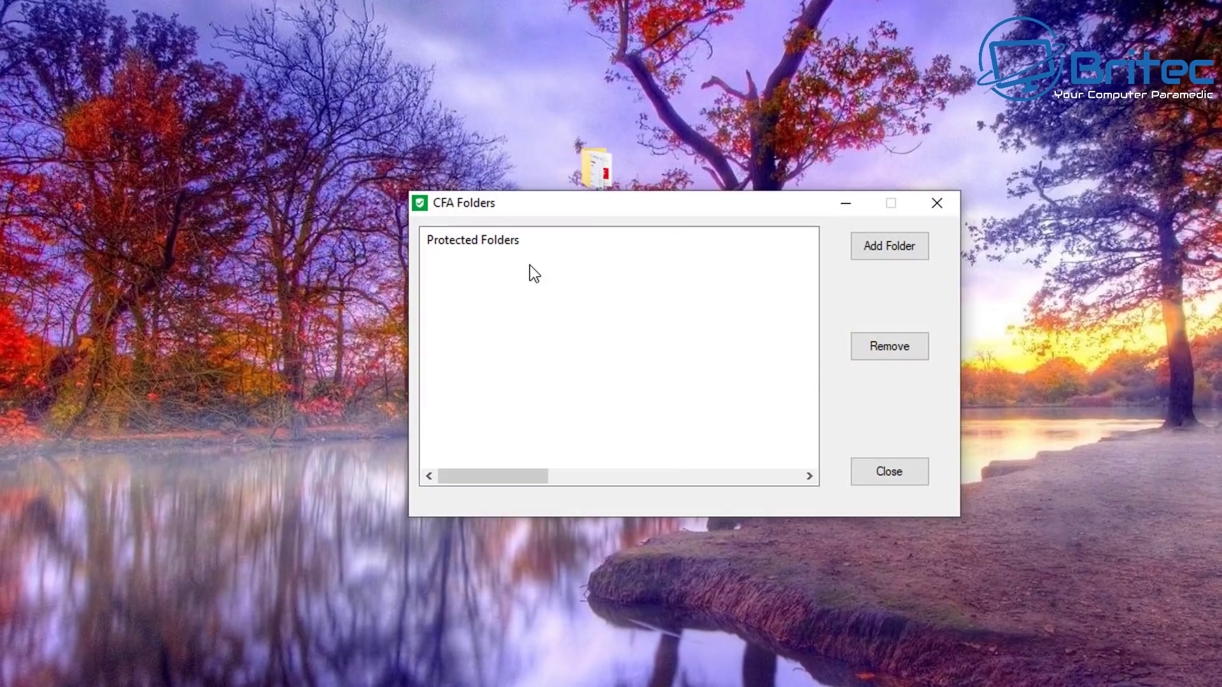
left_click(884, 249)
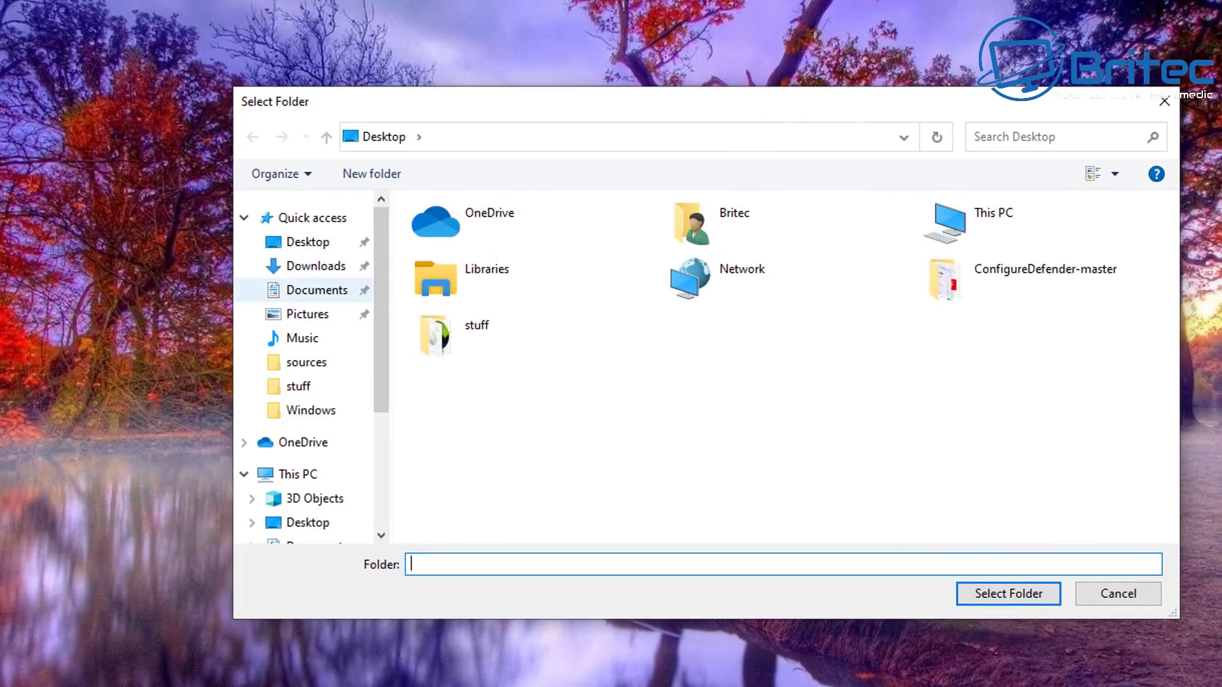
left_click(316, 289)
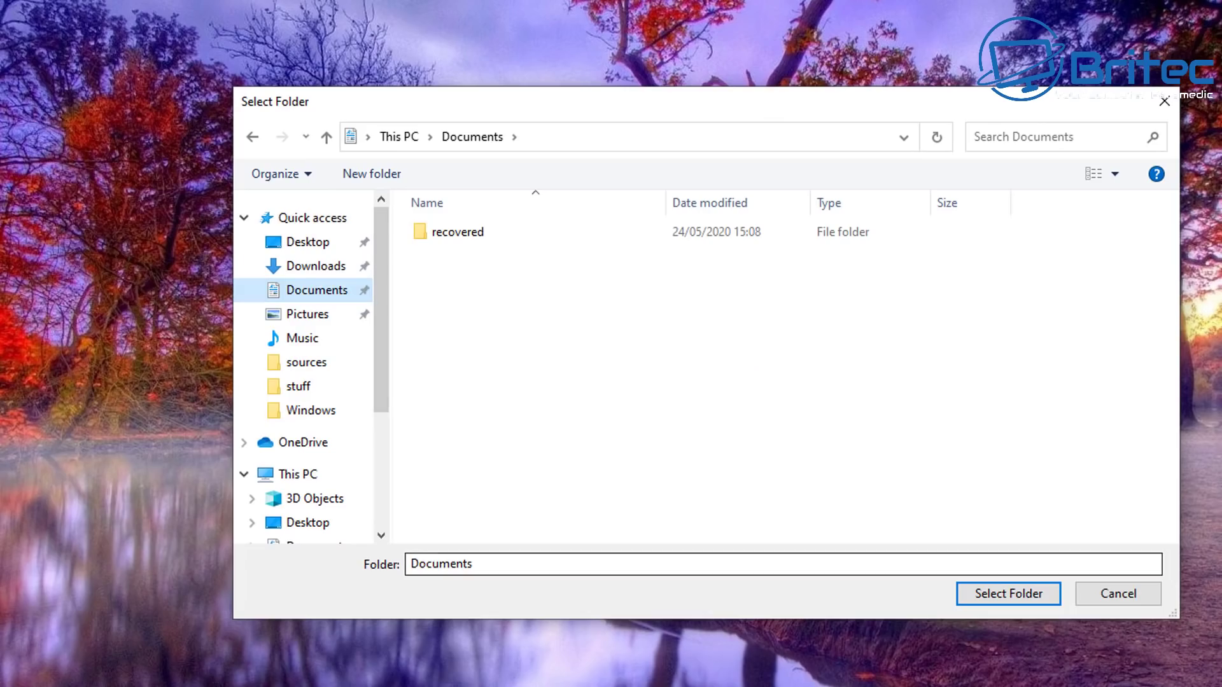
key("Return")
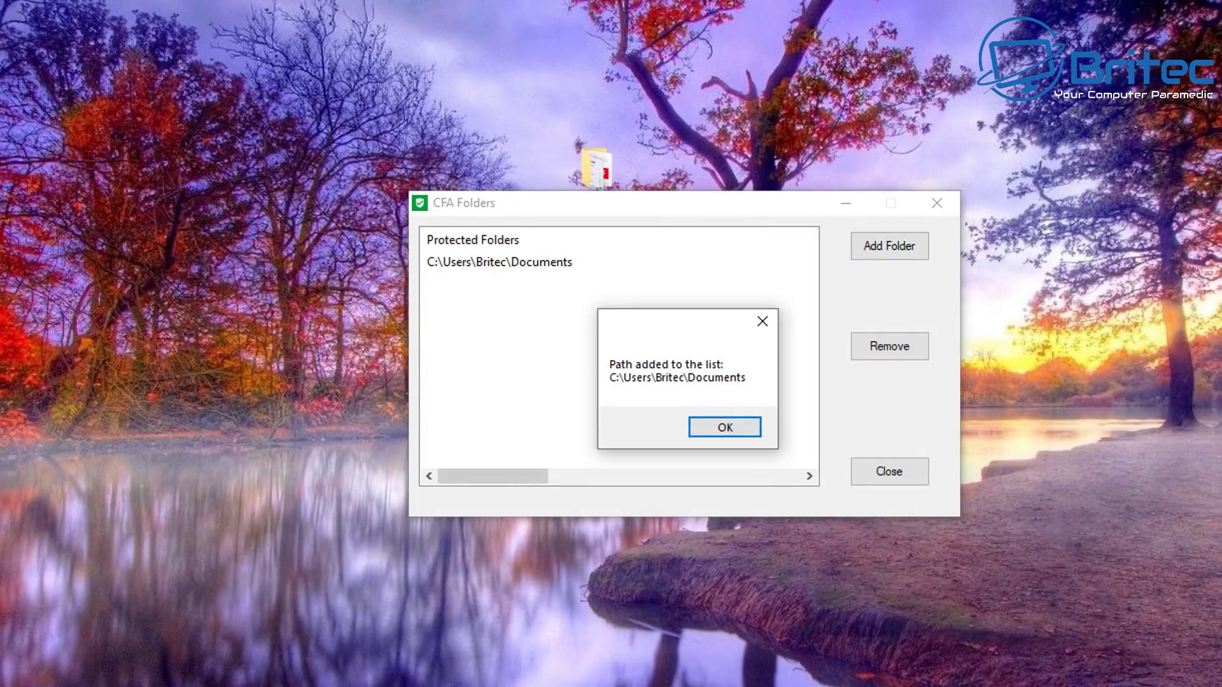
key("Return")
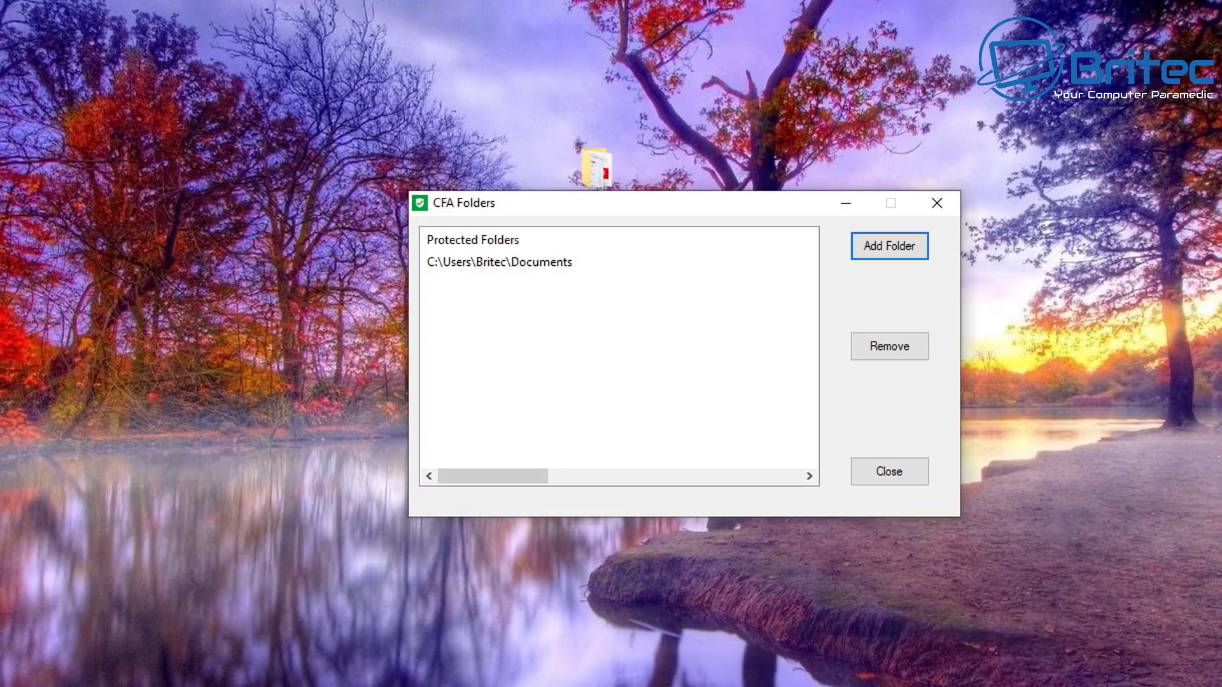
Step: Remove Documents from the protected folders again, confirming the removal
left_click(500, 262)
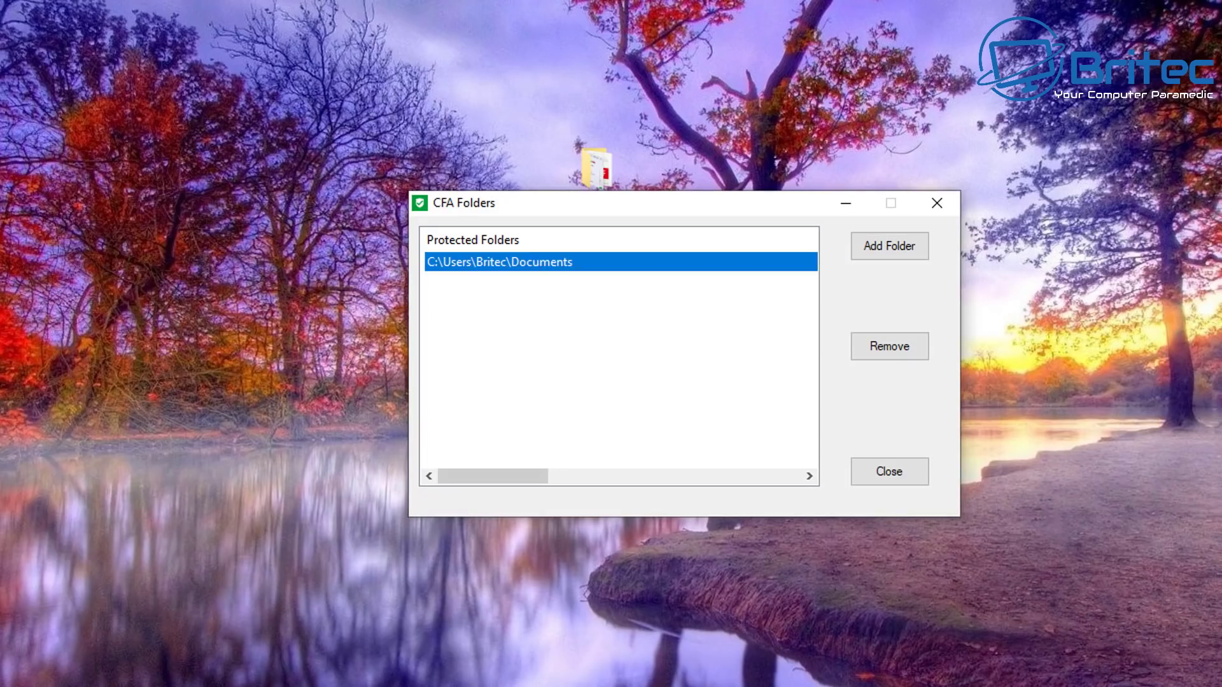
left_click(889, 346)
key("Return")
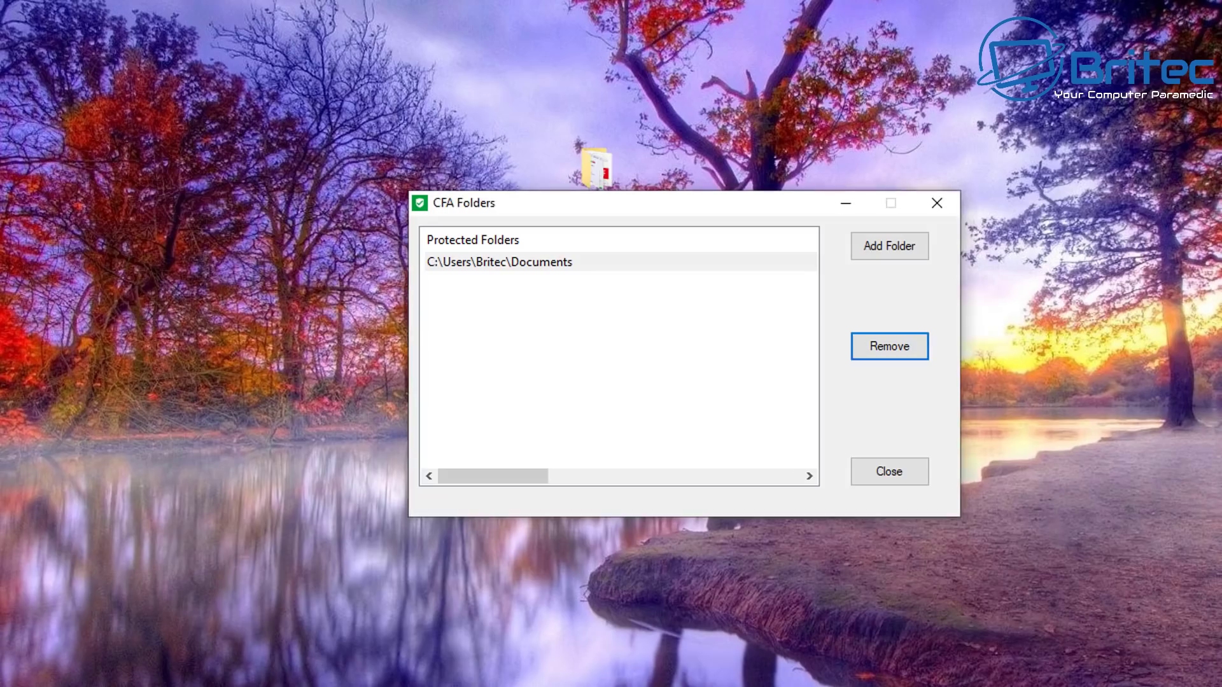
key("Return")
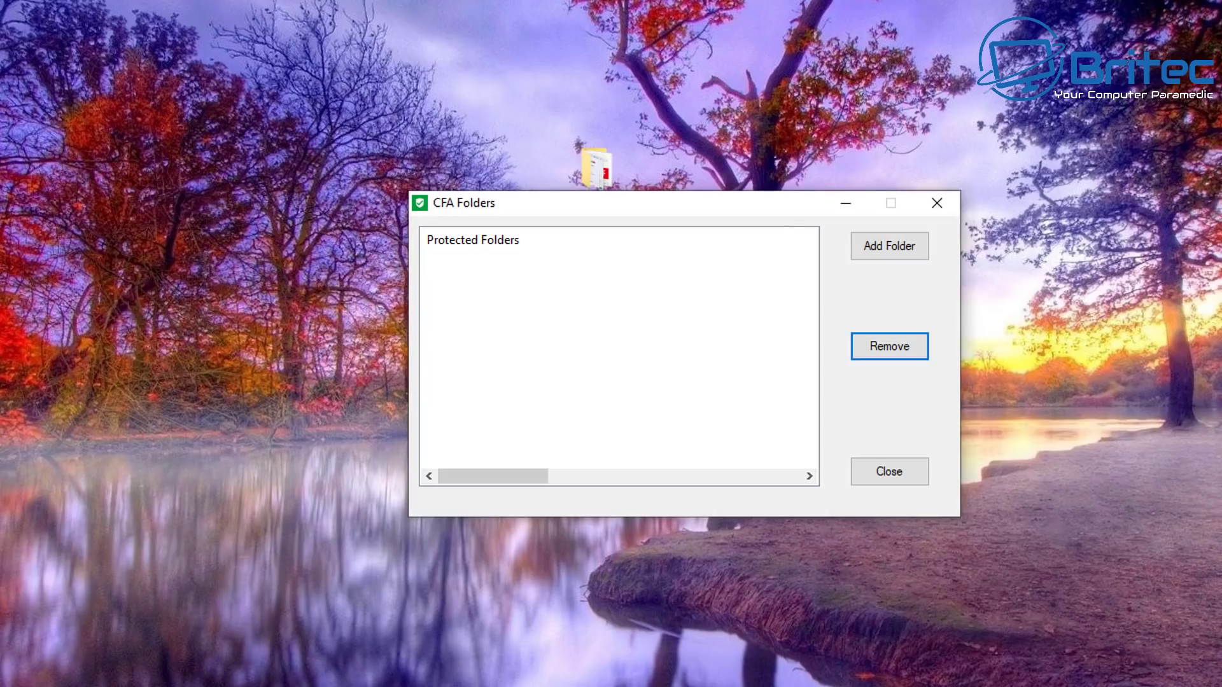
left_click(889, 472)
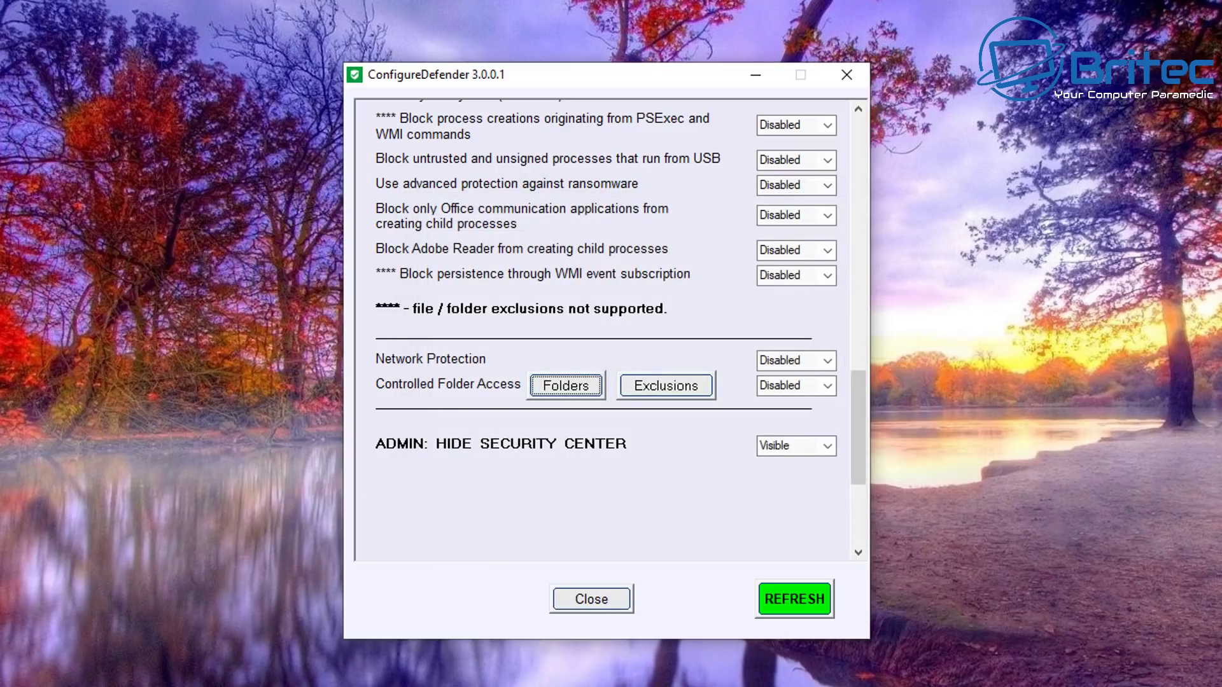
left_click(665, 386)
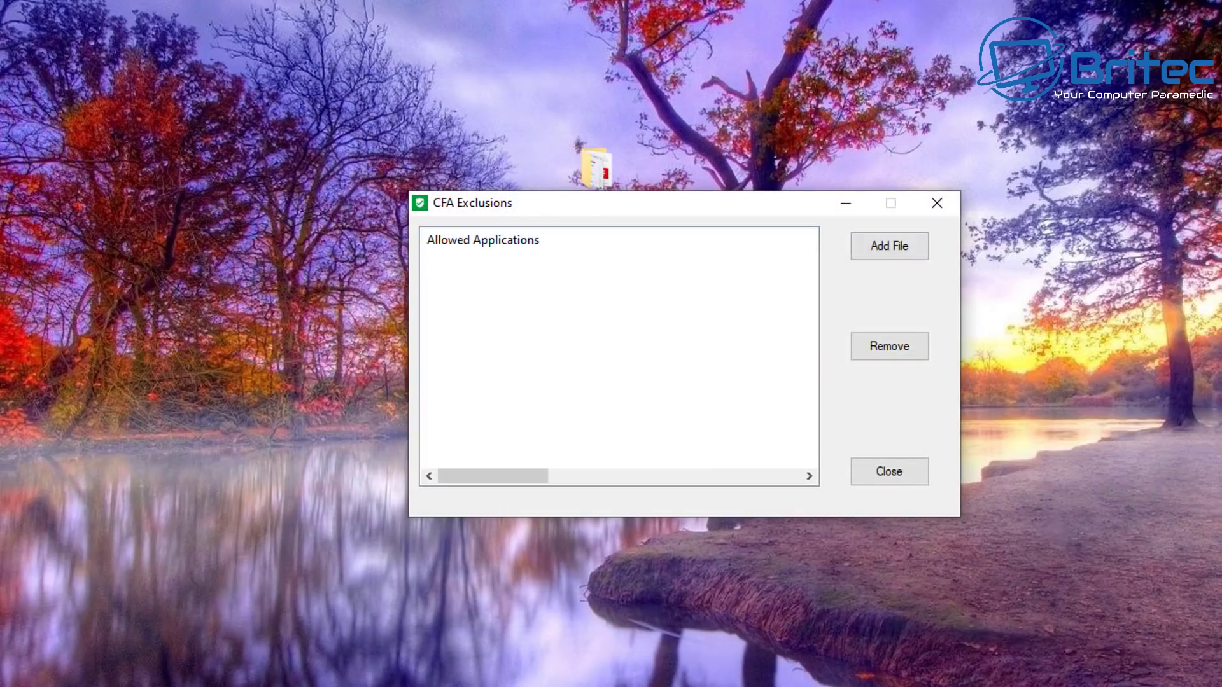
left_click(890, 471)
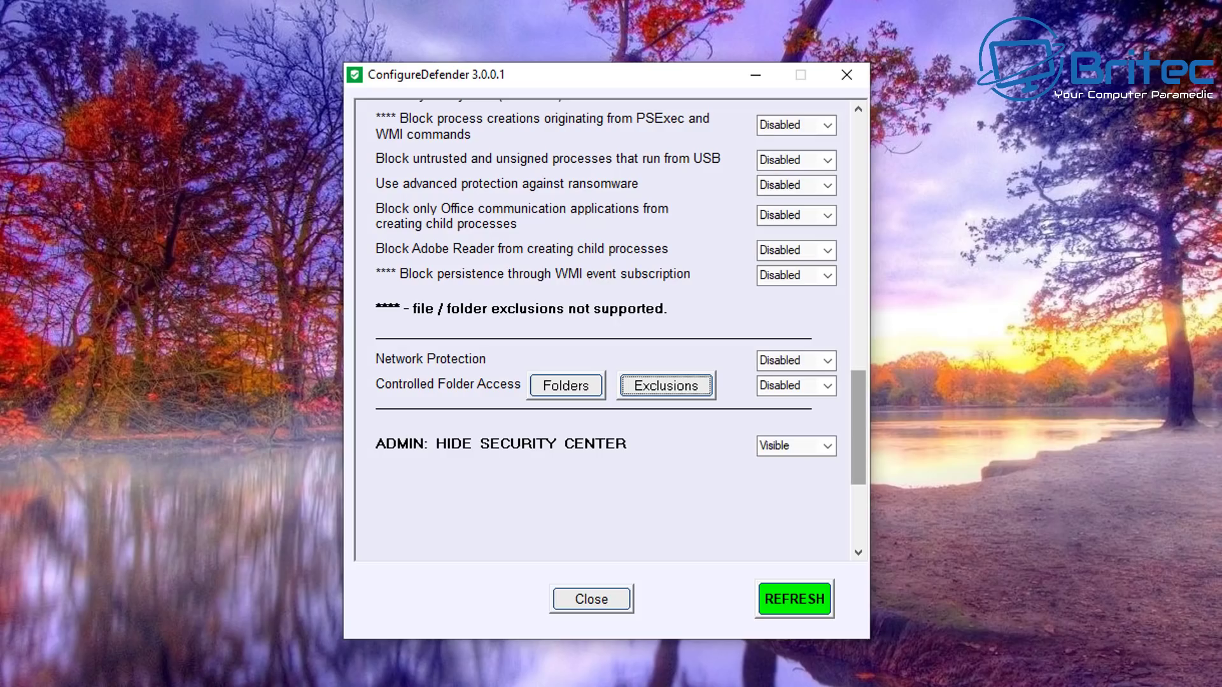
Step: Apply the HIGH protection preset, then MAX, accepting its caution and excluded-folders notices
left_click_drag(858, 428, 858, 175)
left_click(506, 221)
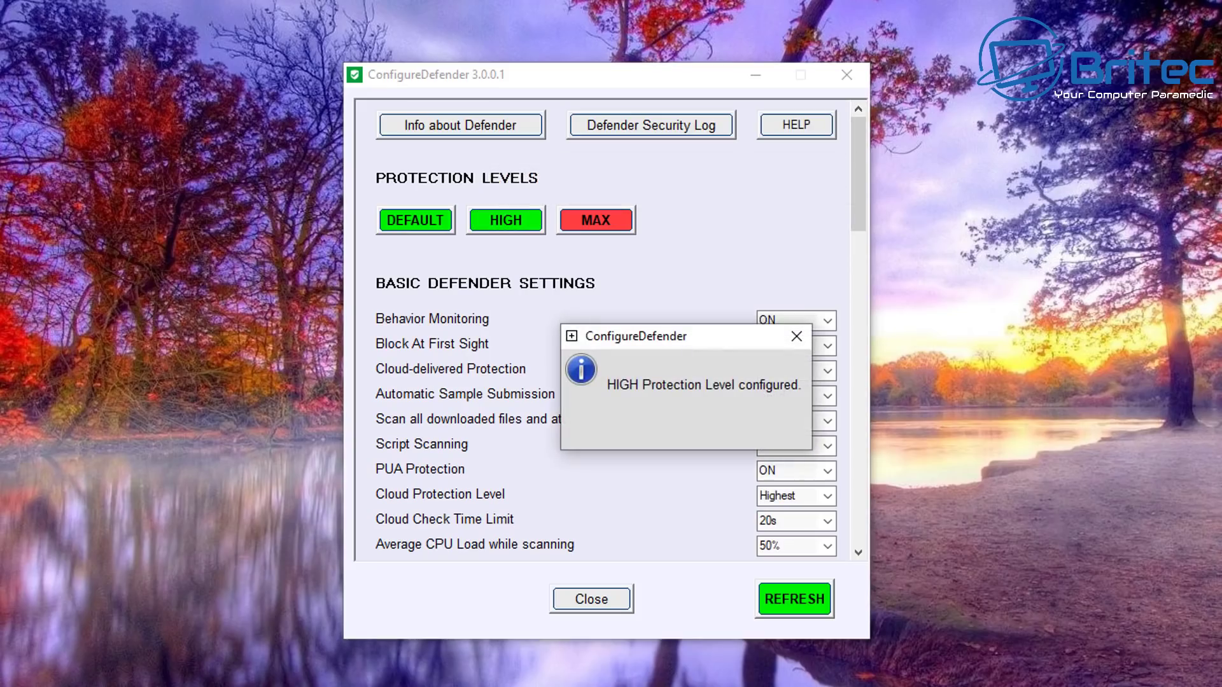
left_click(796, 336)
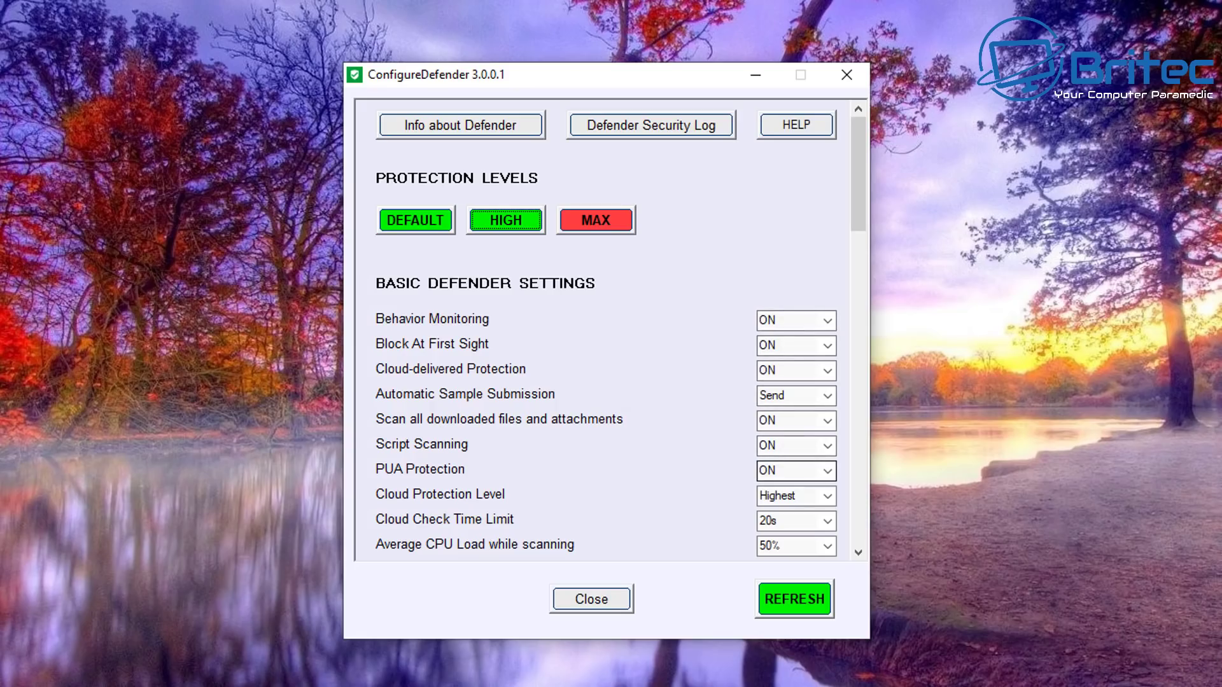
left_click(596, 220)
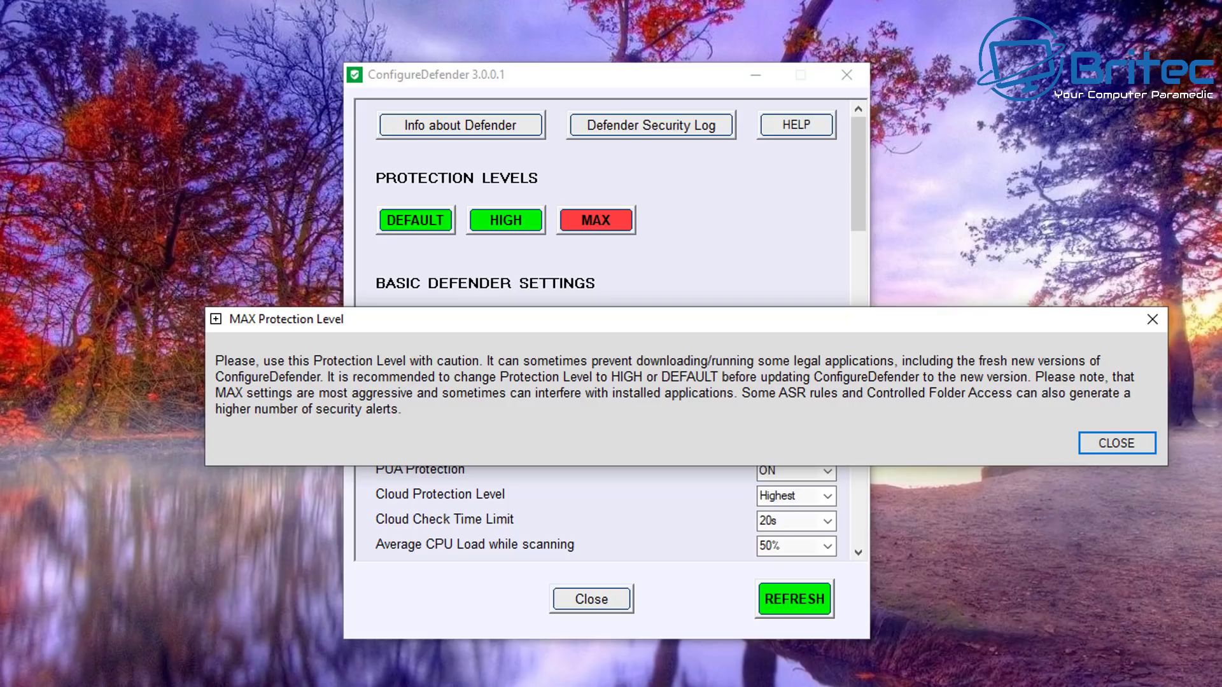
left_click(1152, 319)
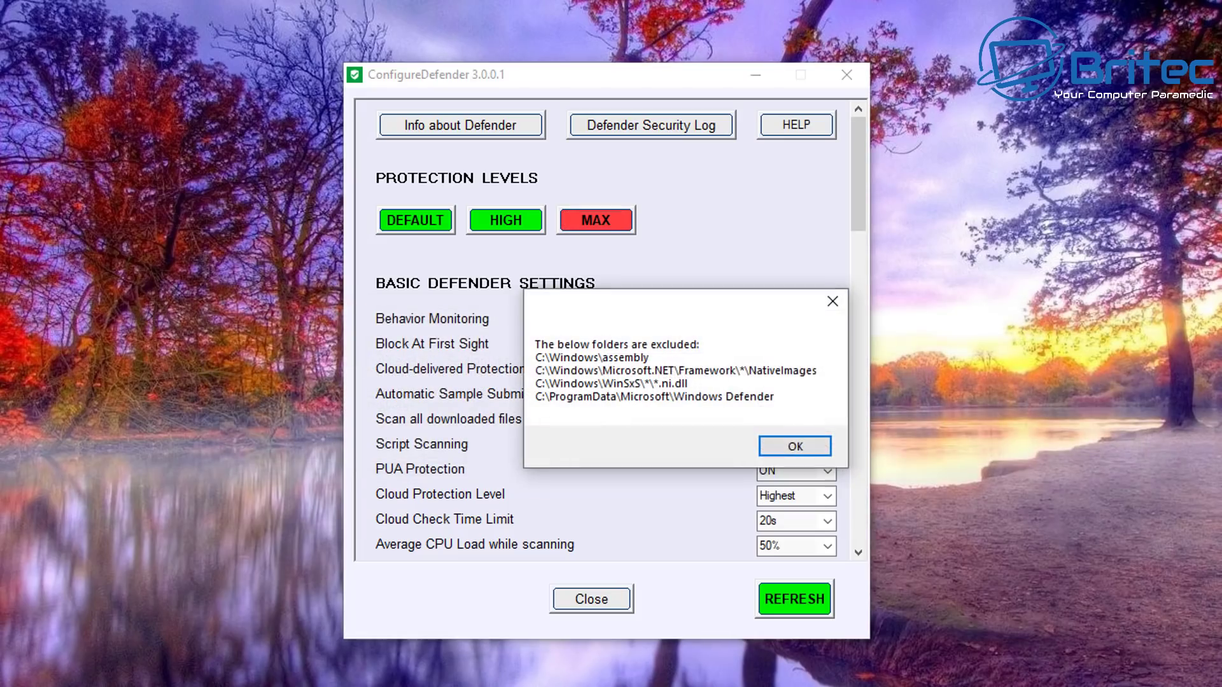
key("Return")
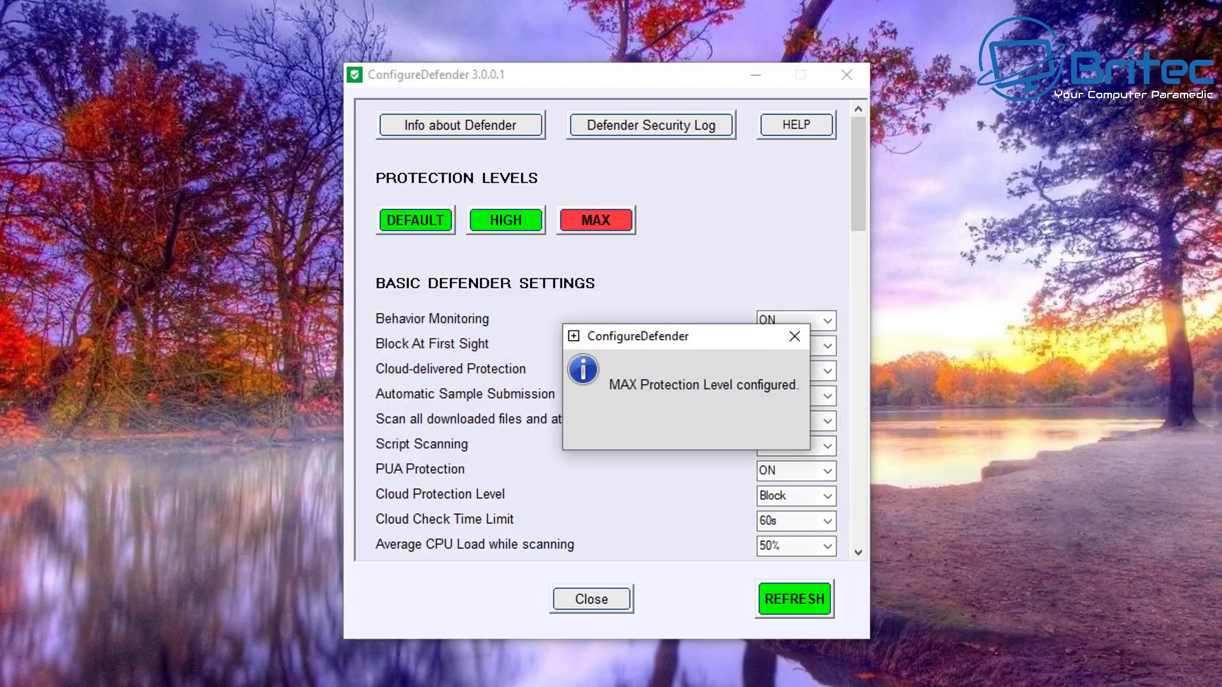
left_click(795, 336)
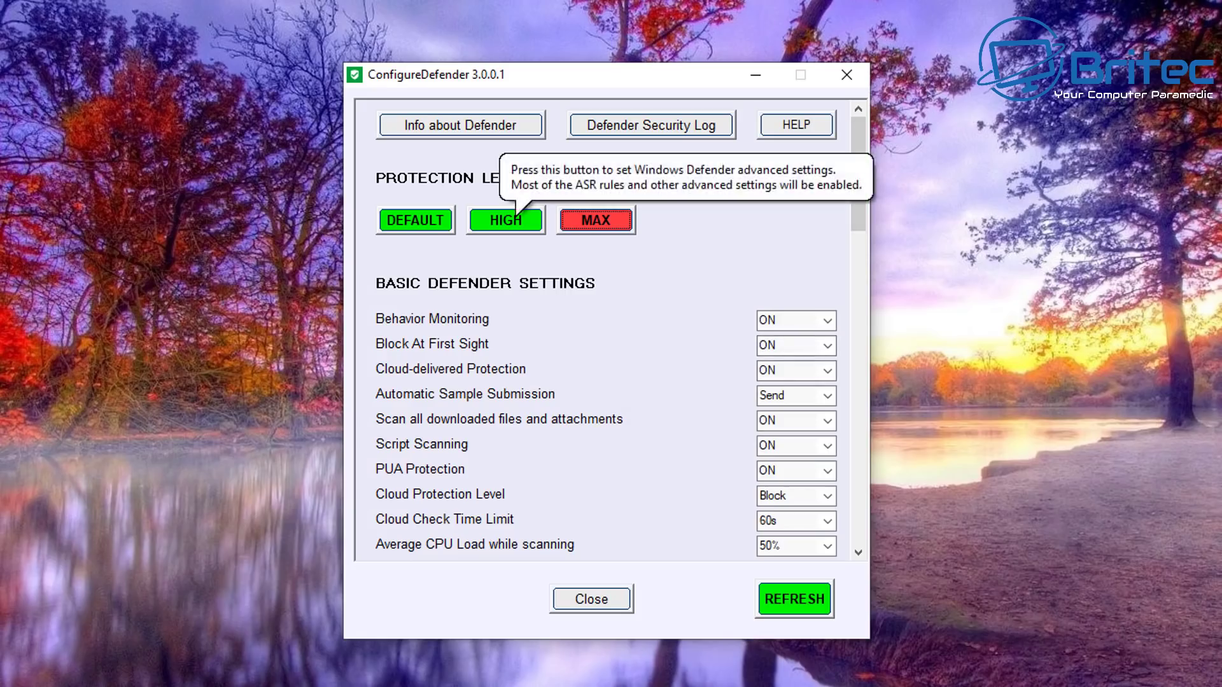
Step: Return to the DEFAULT protection level and open the Defender Security Log
left_click(415, 220)
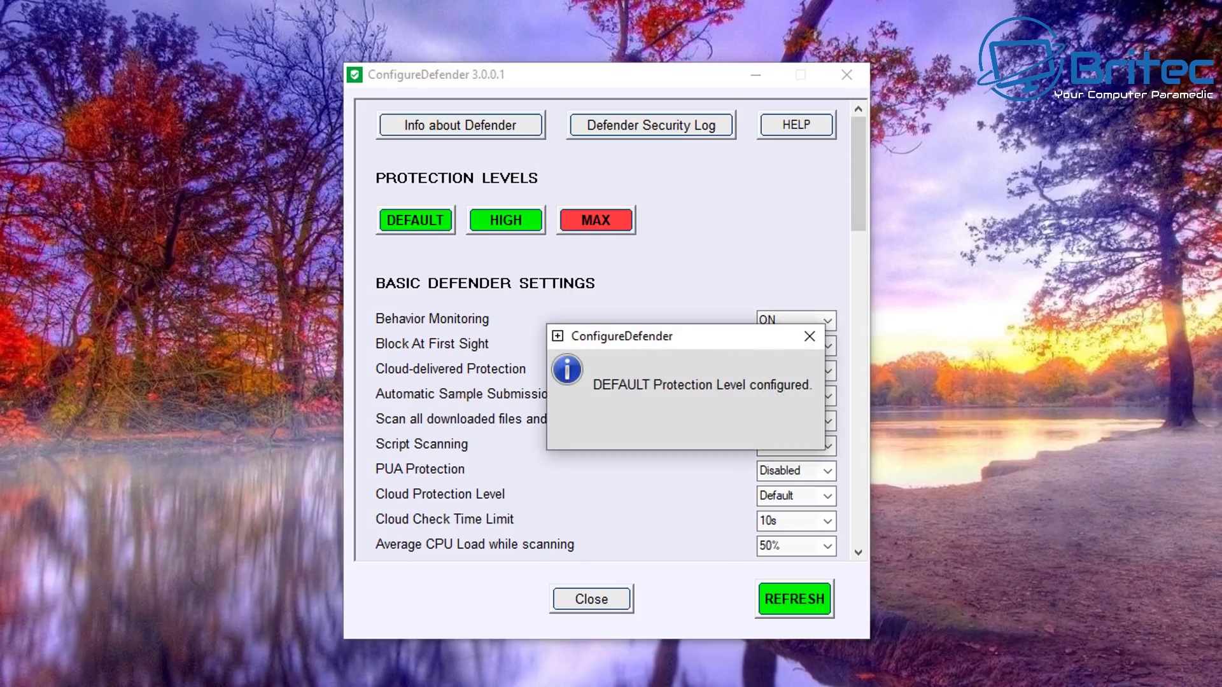
left_click(809, 336)
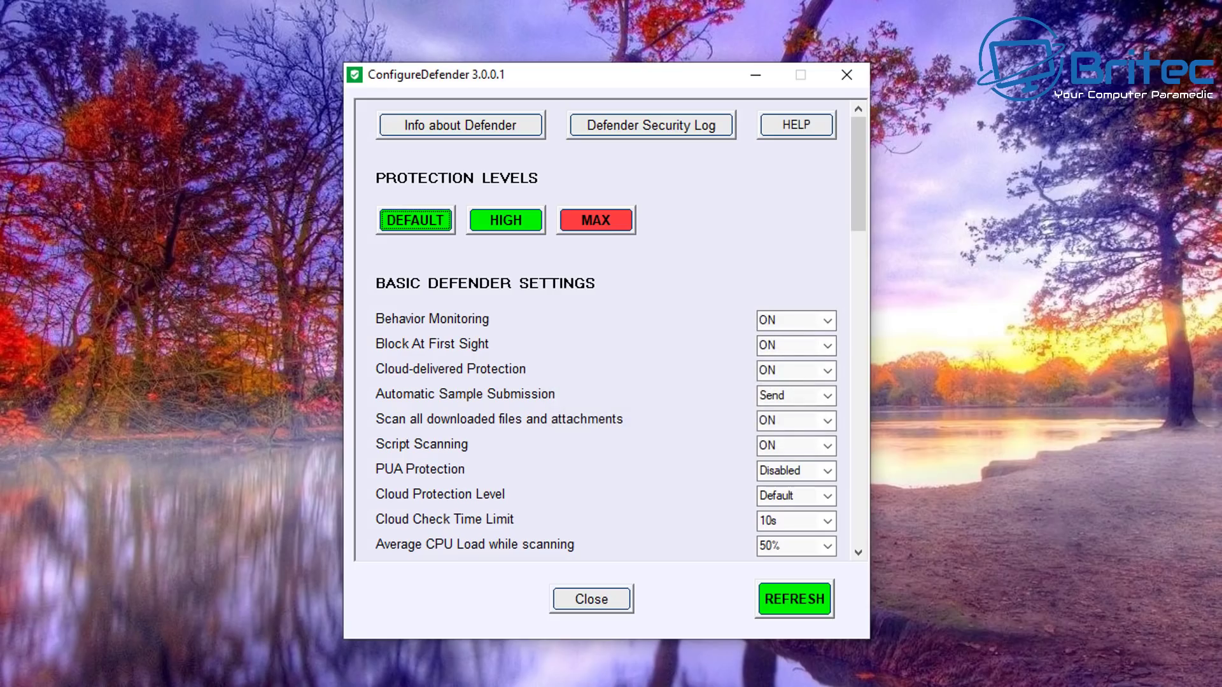
left_click(652, 125)
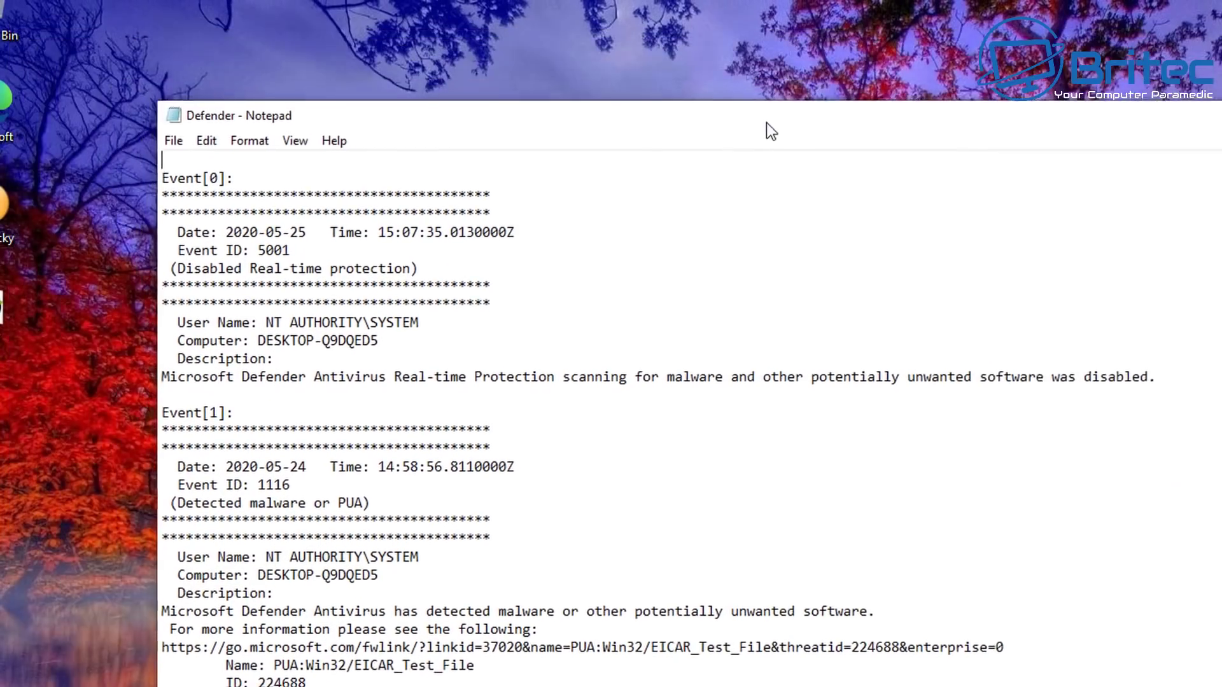
Step: Scroll through log entries Event[0] to Event[3], including the EICAR test-file detection
scroll(611, 376, "down", 5)
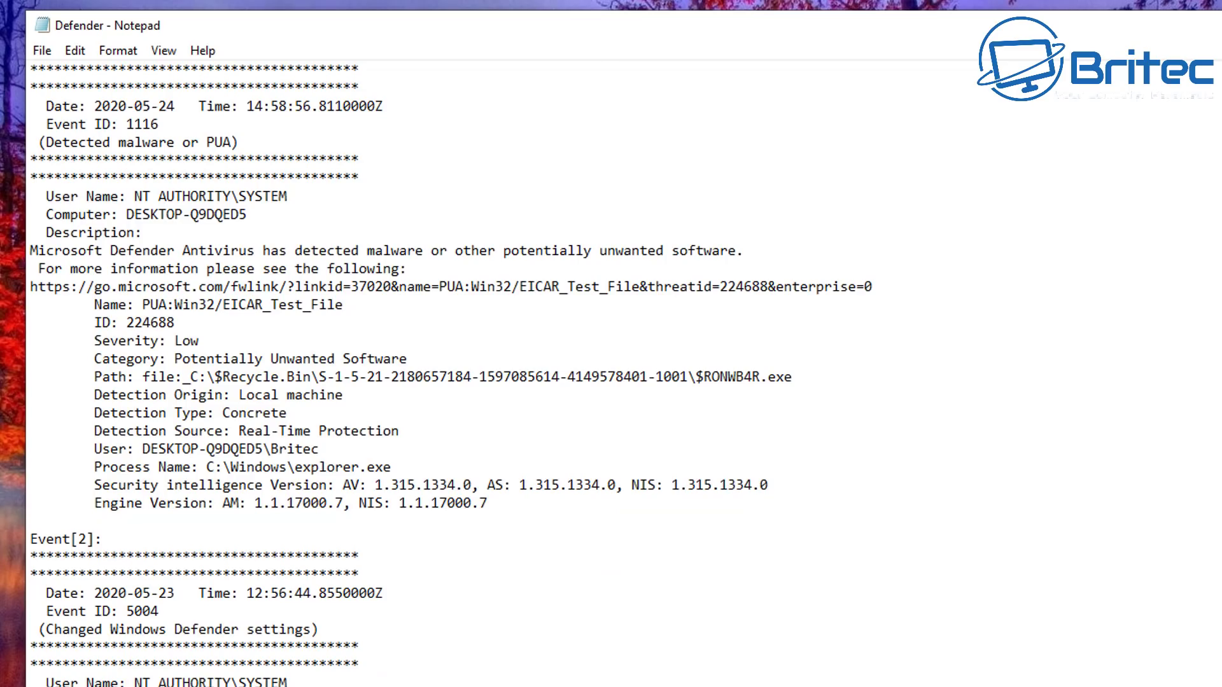
scroll(611, 376, "down", 7)
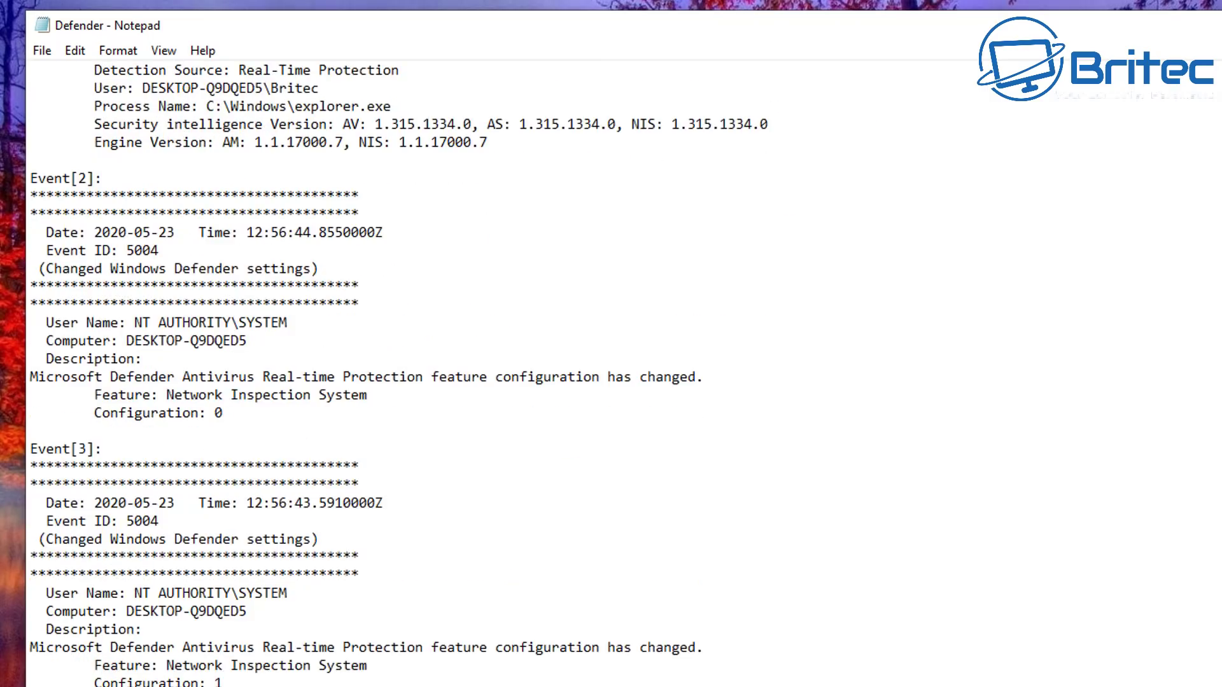
scroll(611, 376, "up", 8)
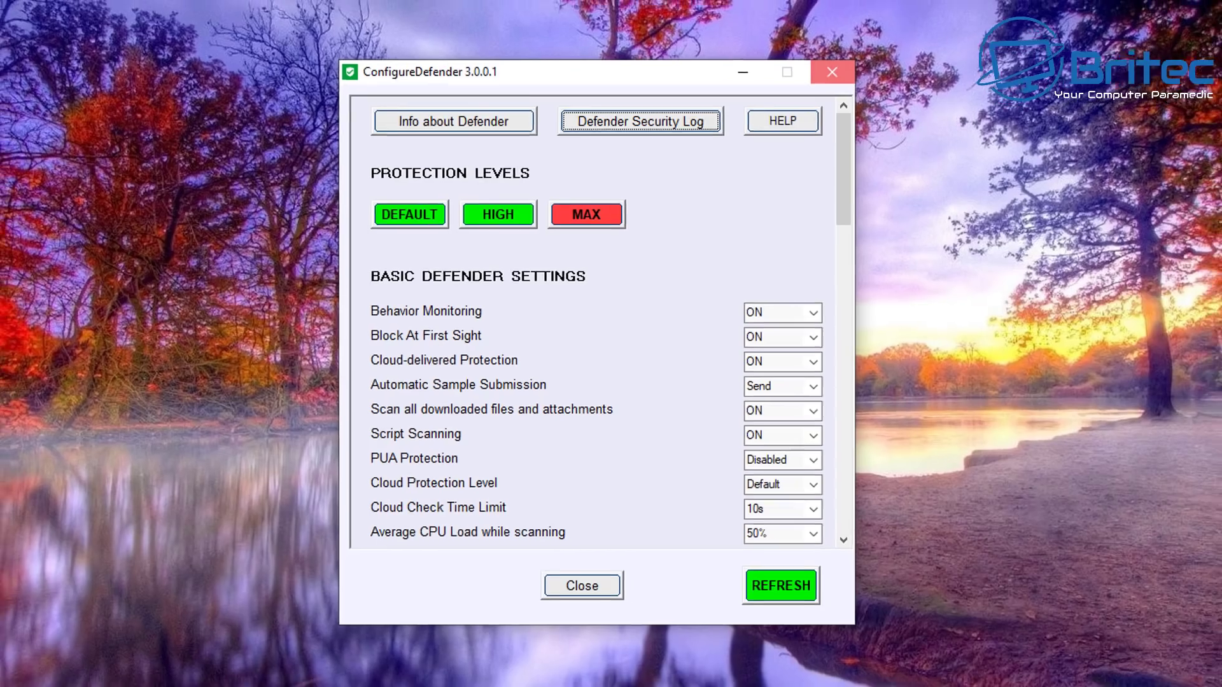
Step: Close the ConfigureDefender window, keeping the DEFAULT protection settings applied
left_click(839, 67)
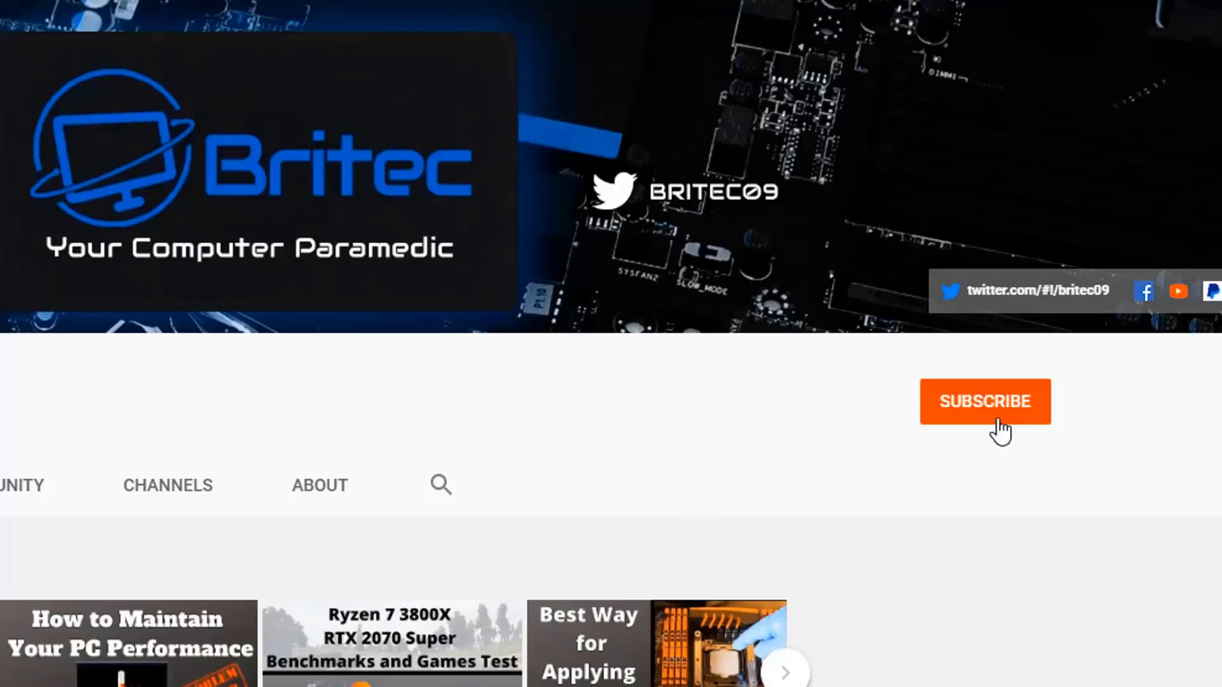
Step: Subscribe to the Britec YouTube channel and set its notification bell to All
left_click(999, 430)
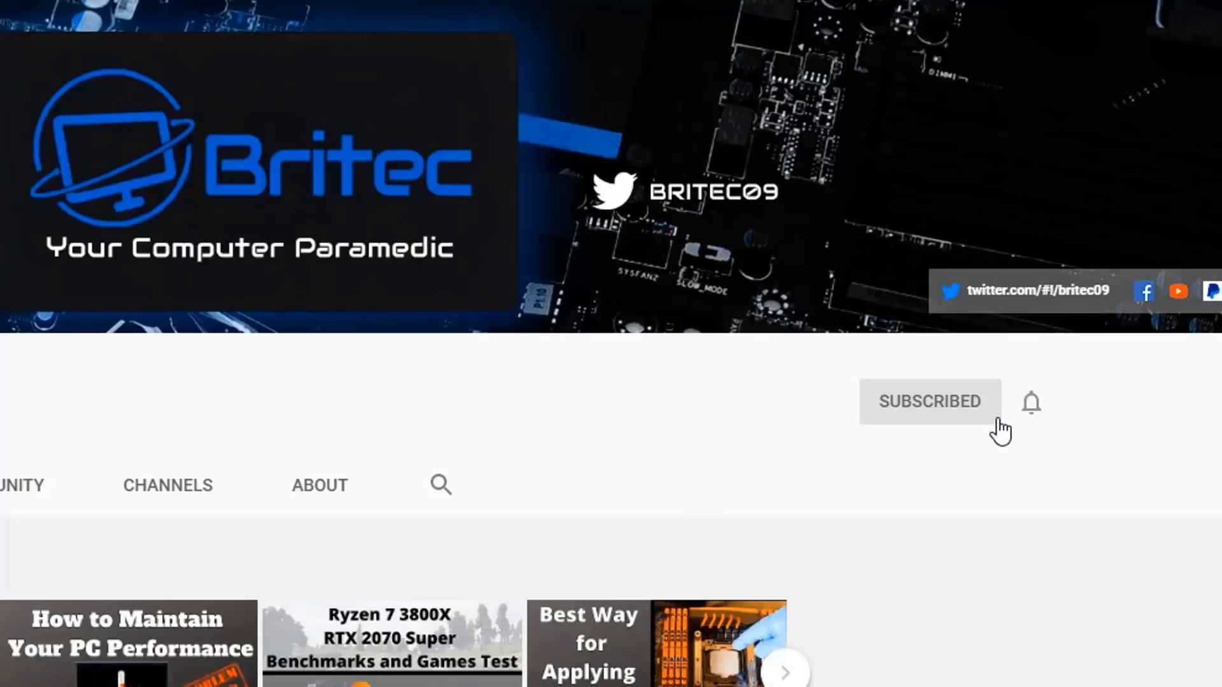
left_click(1033, 412)
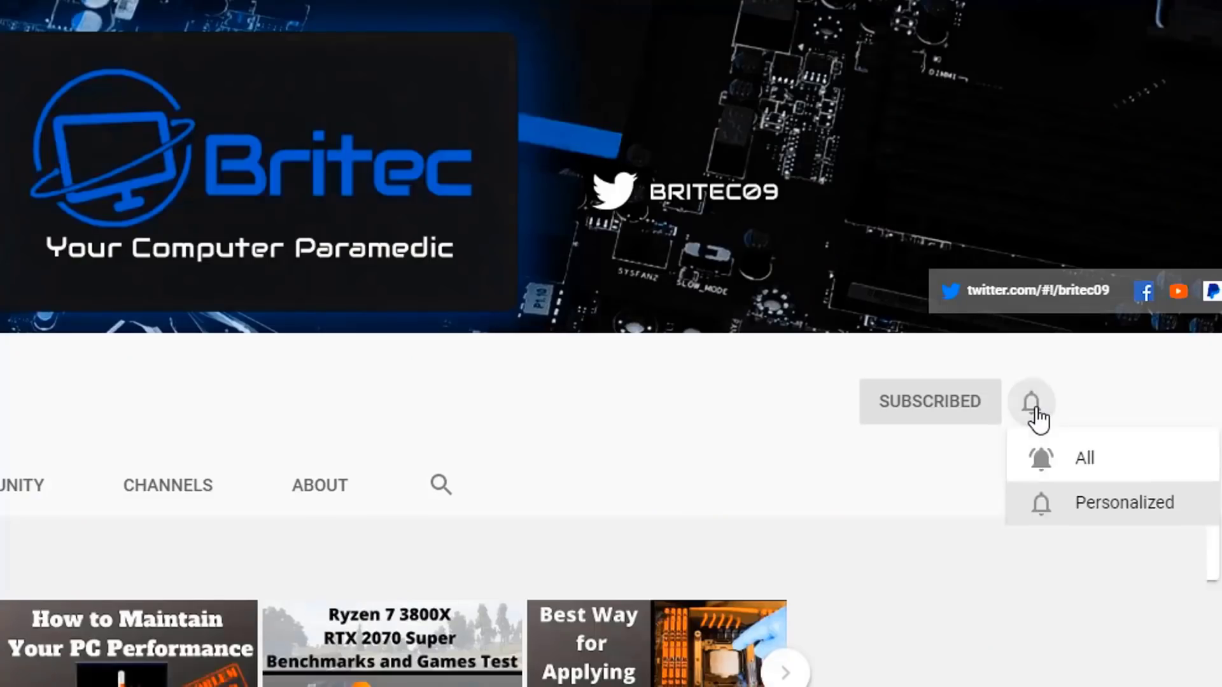
left_click(1063, 467)
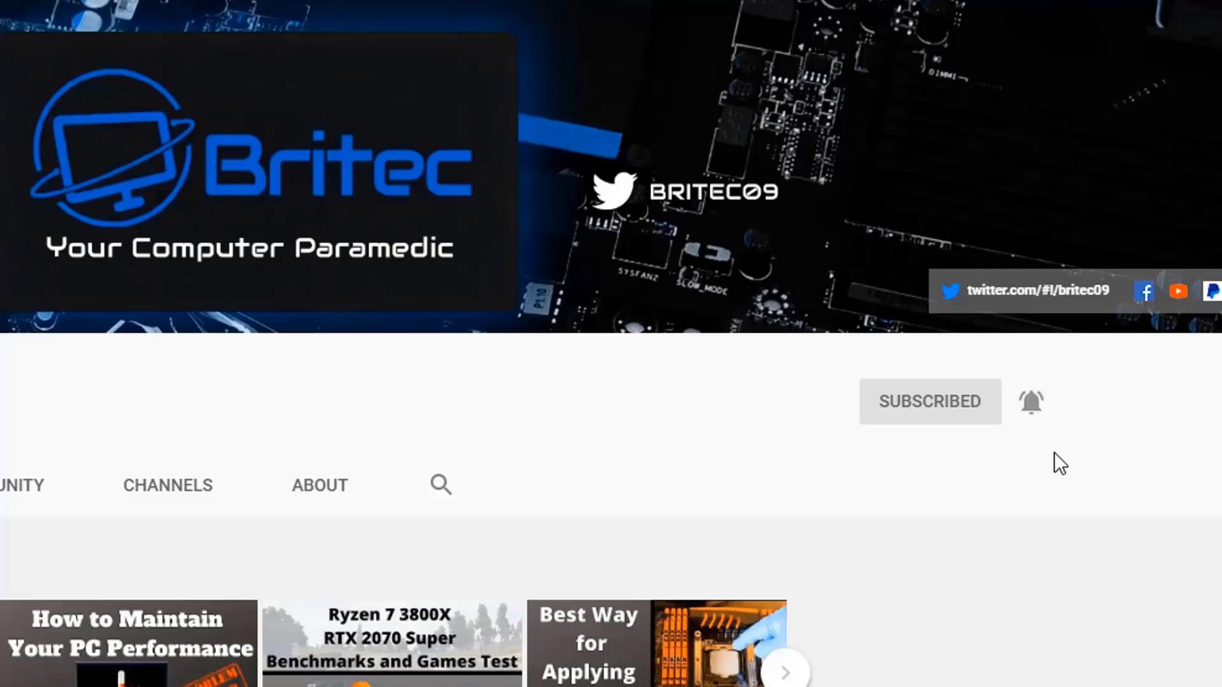